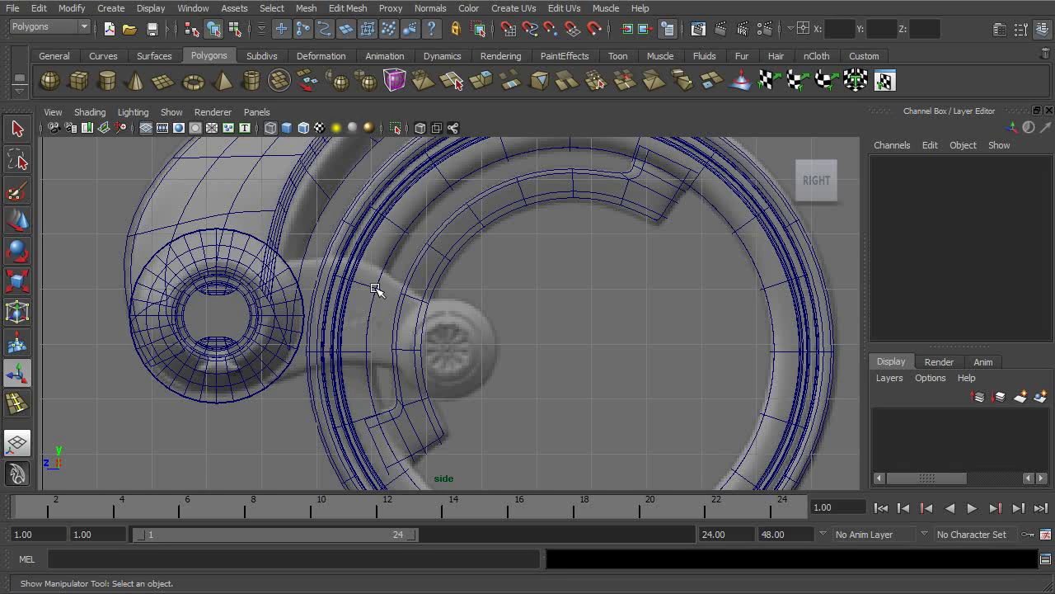
Examine the swingarm and round pivot in the side-view reference and the hub beside the rear wheel in the perspective view.
{"action": "middle_click_drag", "start_coordinate": [454, 322], "coordinate": [450, 285], "text": "alt"}
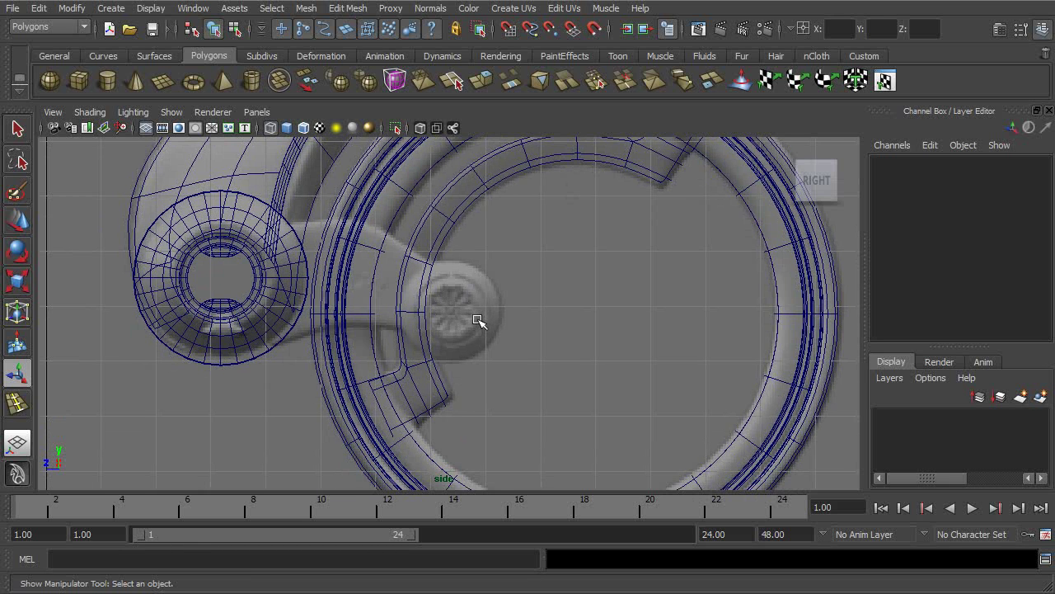
{"action": "middle_click_drag", "start_coordinate": [453, 288], "coordinate": [490, 301], "text": "alt"}
{"action": "right_click_drag", "start_coordinate": [489, 301], "coordinate": [752, 371], "text": "alt"}
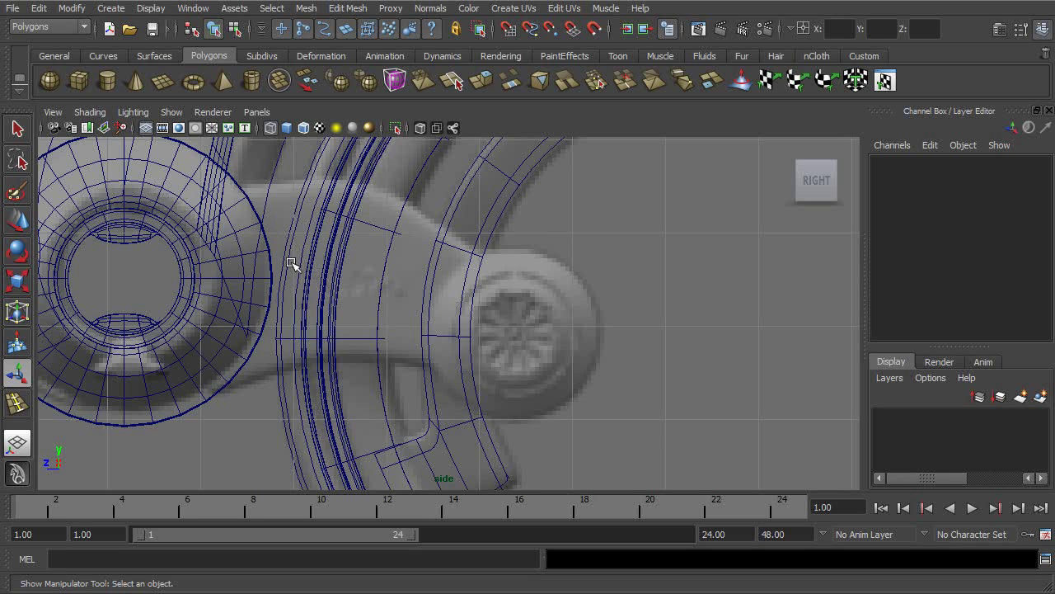
{"action": "key", "text": "space"}
{"action": "key", "text": "space"}
{"action": "left_click_drag", "start_coordinate": [567, 238], "coordinate": [438, 240], "text": "alt"}
{"action": "middle_click_drag", "start_coordinate": [439, 240], "coordinate": [454, 209], "text": "alt"}
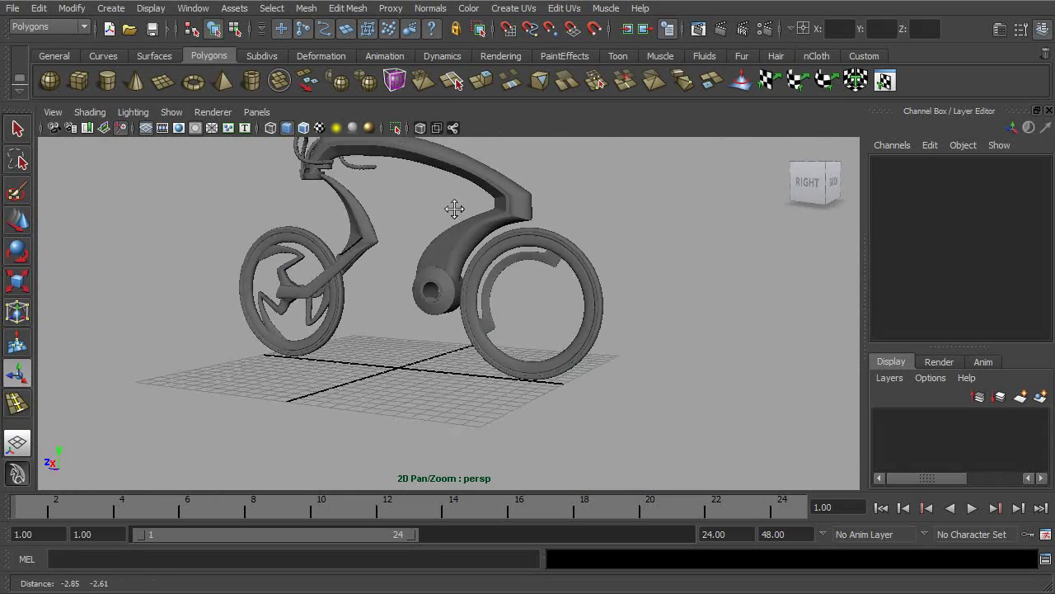
{"action": "right_click_drag", "start_coordinate": [455, 208], "coordinate": [608, 247], "text": "alt"}
{"action": "left_click_drag", "start_coordinate": [609, 247], "coordinate": [560, 262], "text": "alt"}
{"action": "middle_click_drag", "start_coordinate": [560, 262], "coordinate": [474, 269], "text": "alt"}
{"action": "right_click_drag", "start_coordinate": [473, 270], "coordinate": [536, 284], "text": "alt"}
Select the strip of faces on the hub's outer rim that faces the rear wheel.
{"action": "left_click", "coordinate": [389, 275]}
{"action": "right_click_drag", "start_coordinate": [389, 274], "coordinate": [387, 309]}
{"action": "right_click_drag", "start_coordinate": [388, 308], "coordinate": [461, 306], "text": "alt"}
{"action": "left_click_drag", "start_coordinate": [350, 175], "coordinate": [356, 378], "text": "alt"}
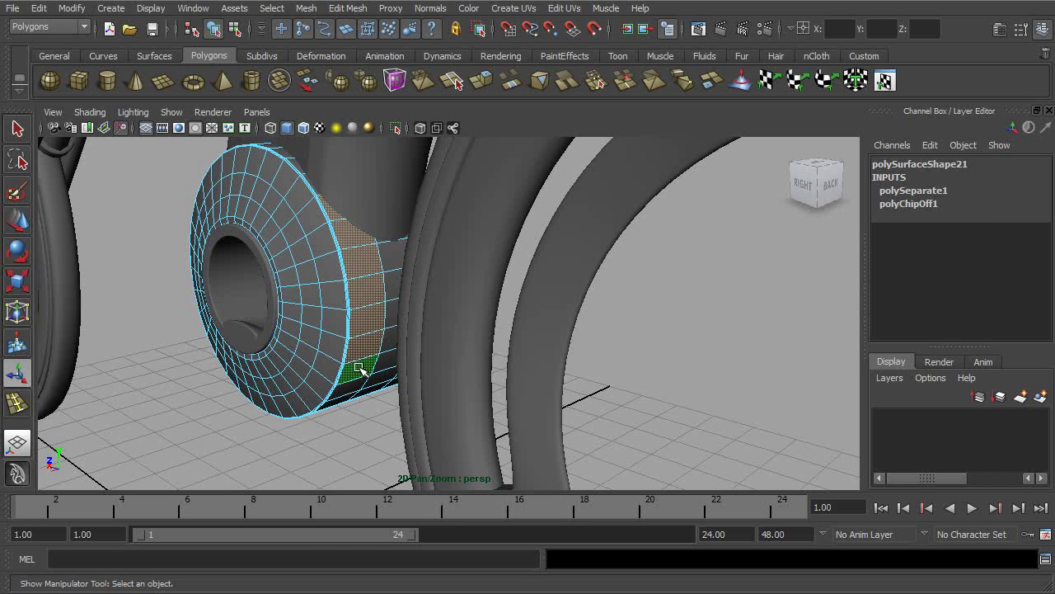
{"action": "left_click_drag", "start_coordinate": [358, 365], "coordinate": [395, 362], "text": "alt"}
{"action": "left_click_drag", "start_coordinate": [370, 330], "coordinate": [580, 266], "text": "alt"}
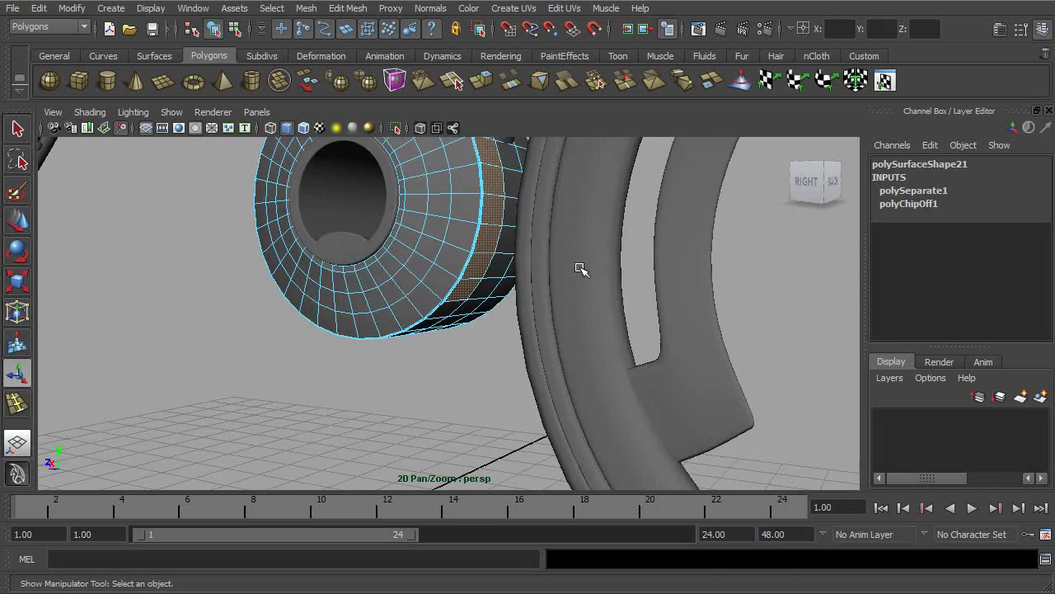
Try to move the selected rim faces toward the rear wheel in the side view.
{"action": "key", "text": "space"}
{"action": "key", "text": "space"}
{"action": "key", "text": "w"}
{"action": "left_click_drag", "start_coordinate": [224, 278], "coordinate": [247, 275]}
{"action": "key", "text": "ctrl+z"}
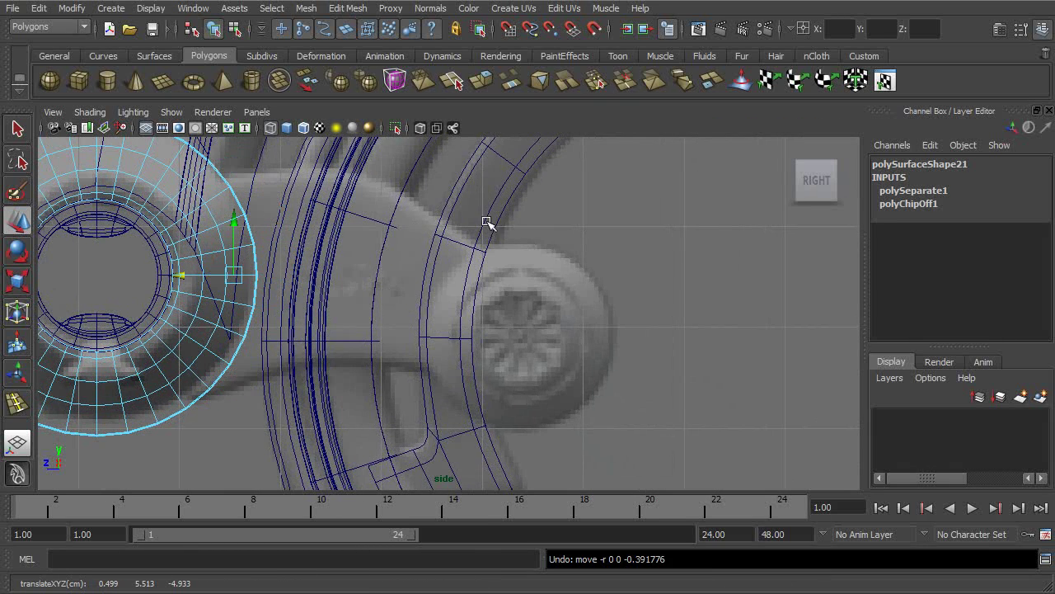
Duplicate the selected rim faces with Duplicate Face and select only the new strip as an object.
{"action": "key", "text": "space"}
{"action": "key", "text": "space"}
{"action": "left_click_drag", "start_coordinate": [545, 189], "coordinate": [478, 217], "text": "alt"}
{"action": "right_click_drag", "start_coordinate": [478, 217], "coordinate": [376, 245], "text": "alt"}
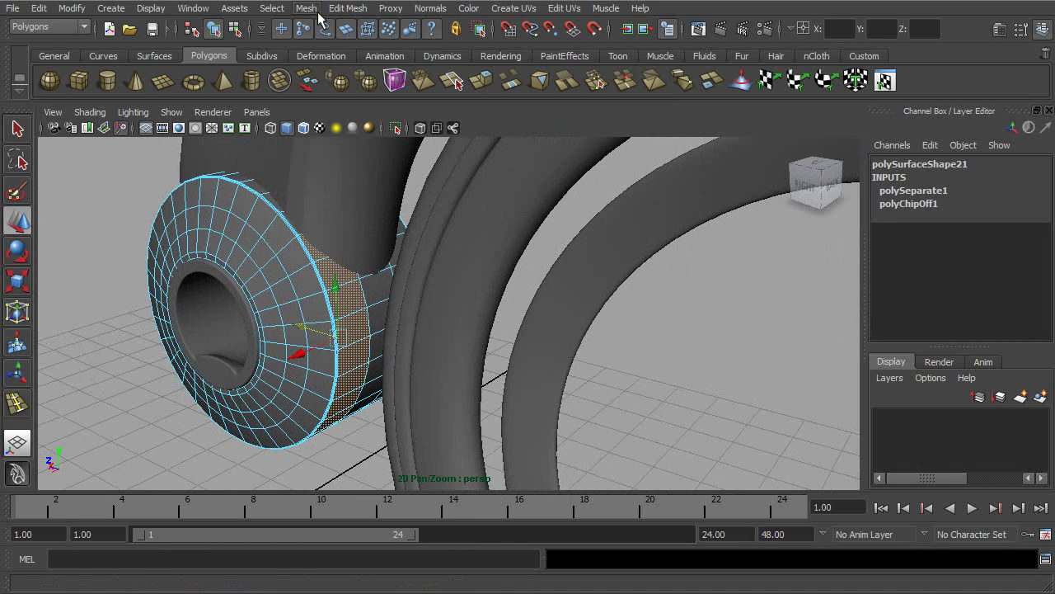
{"action": "left_click", "coordinate": [356, 9]}
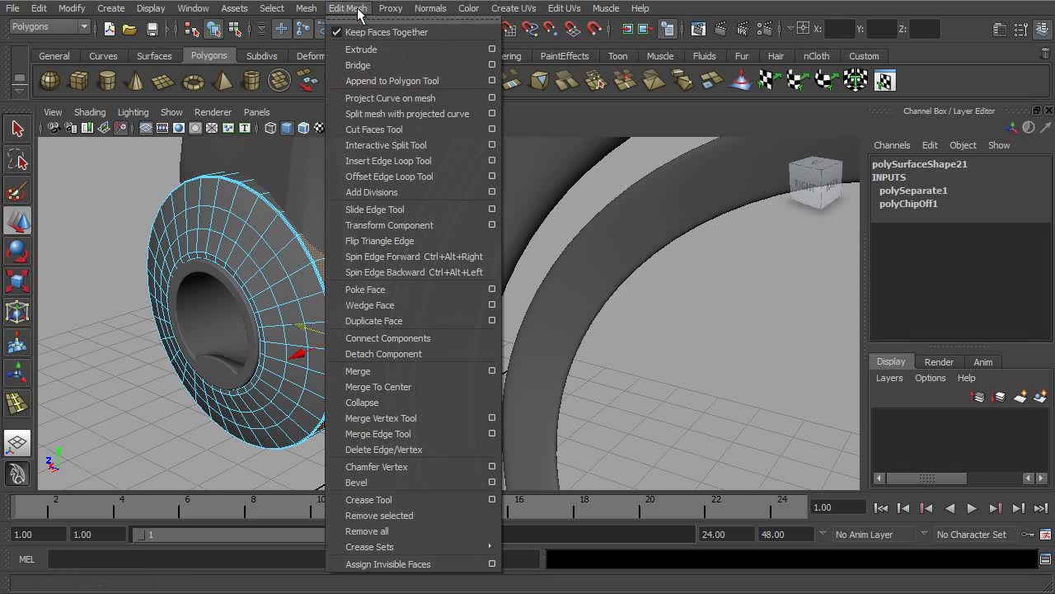
{"action": "left_click", "coordinate": [421, 322]}
{"action": "left_click_drag", "start_coordinate": [346, 229], "coordinate": [390, 251]}
{"action": "left_click", "coordinate": [213, 28]}
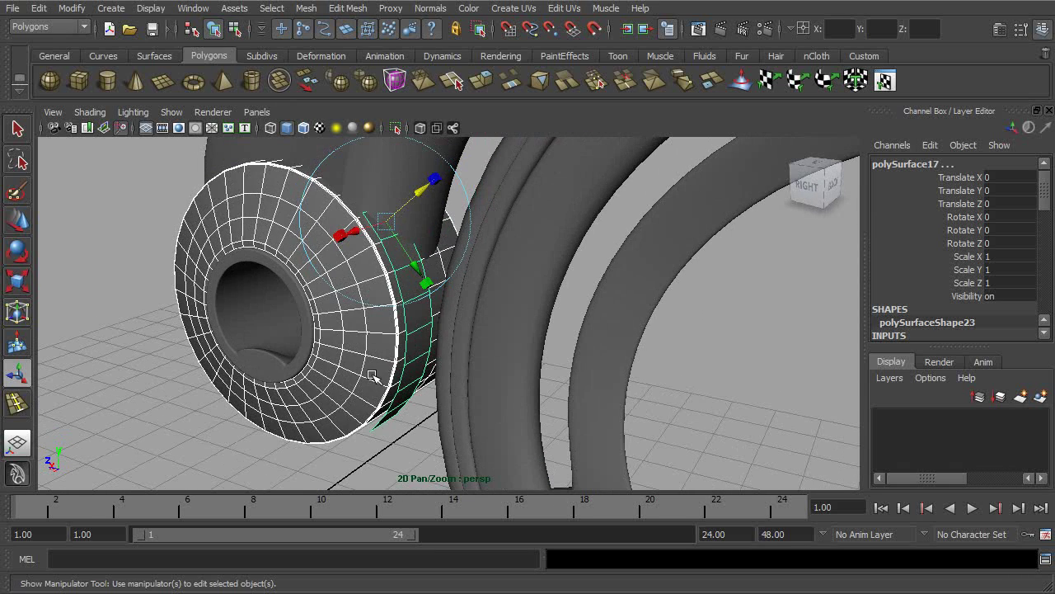
{"action": "left_click", "coordinate": [410, 472]}
{"action": "left_click", "coordinate": [419, 360]}
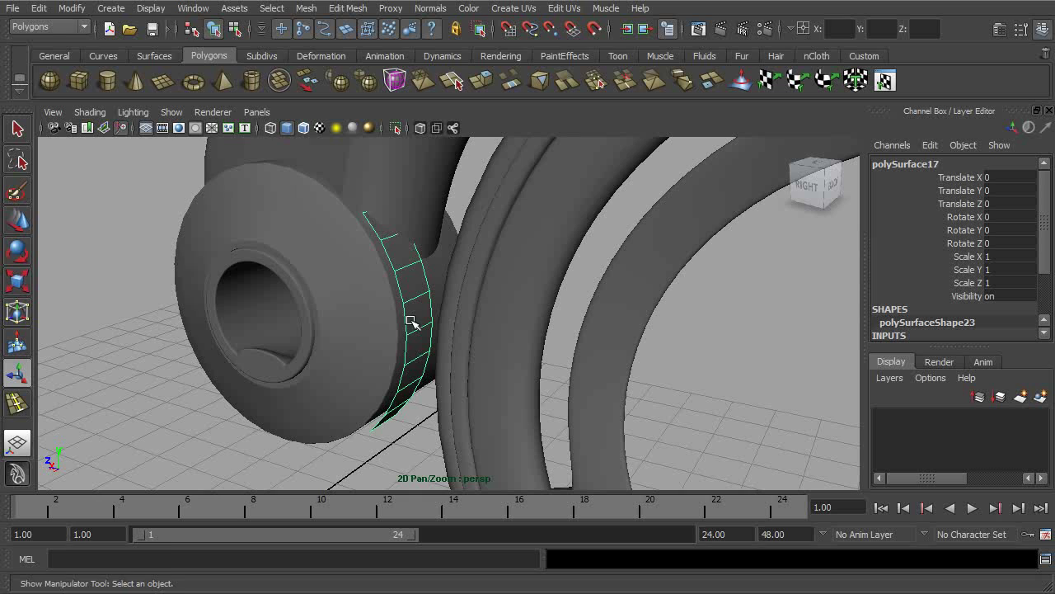
Unparent the duplicated strip polySurface17 from its group, checking its place in the Outliner.
{"action": "left_click", "coordinate": [193, 9]}
{"action": "left_click", "coordinate": [214, 129]}
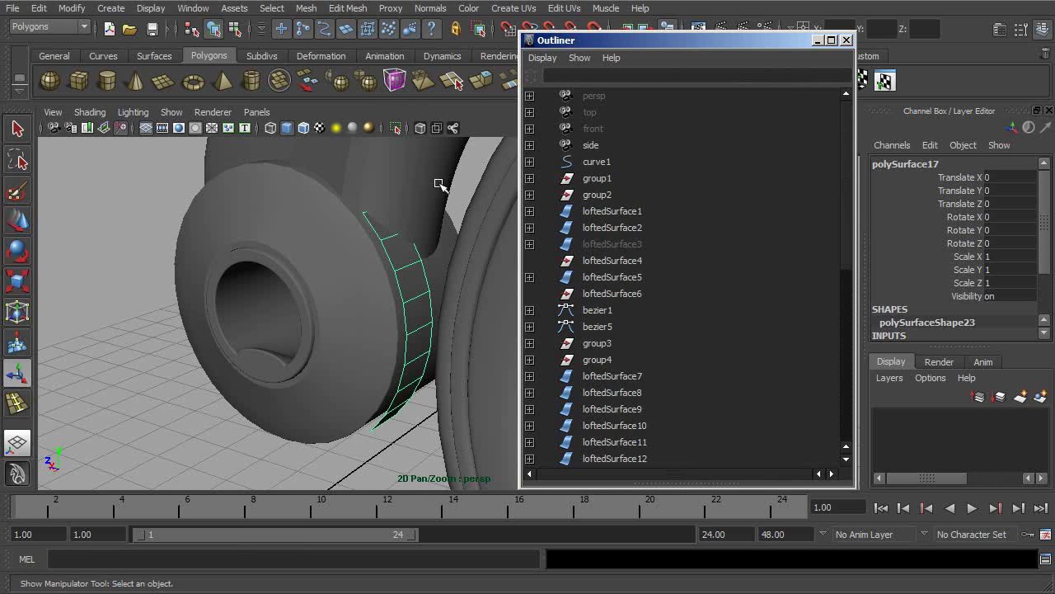
{"action": "scroll", "coordinate": [676, 258], "scroll_direction": "down", "scroll_amount": 8}
{"action": "key", "text": "shift+p"}
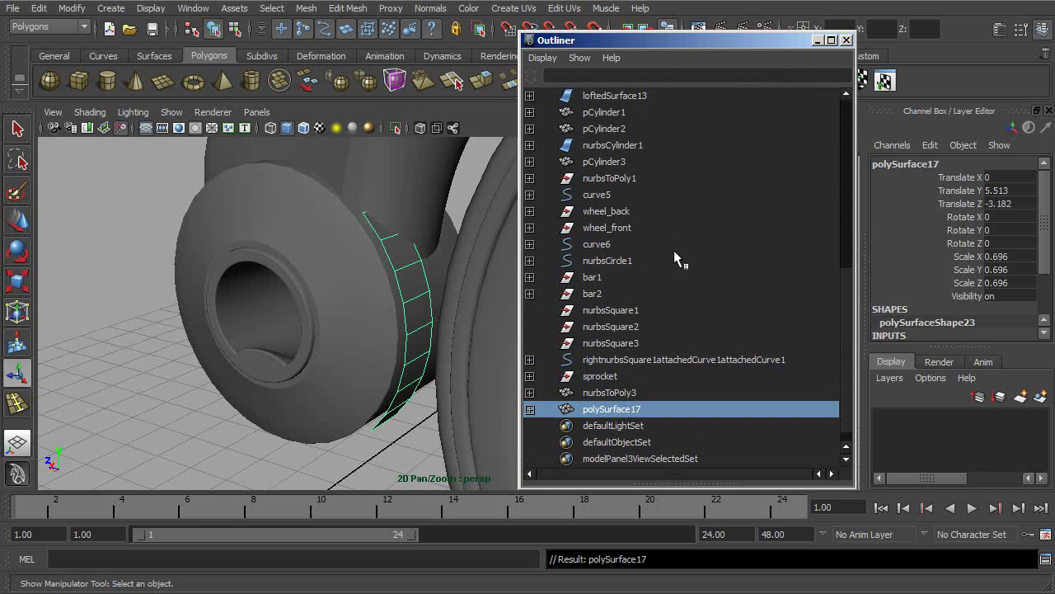
{"action": "left_click", "coordinate": [845, 40]}
Create a polygon cylinder and move it onto the round pivot in the side-view reference.
{"action": "left_click_drag", "start_coordinate": [455, 262], "coordinate": [617, 357], "text": "alt"}
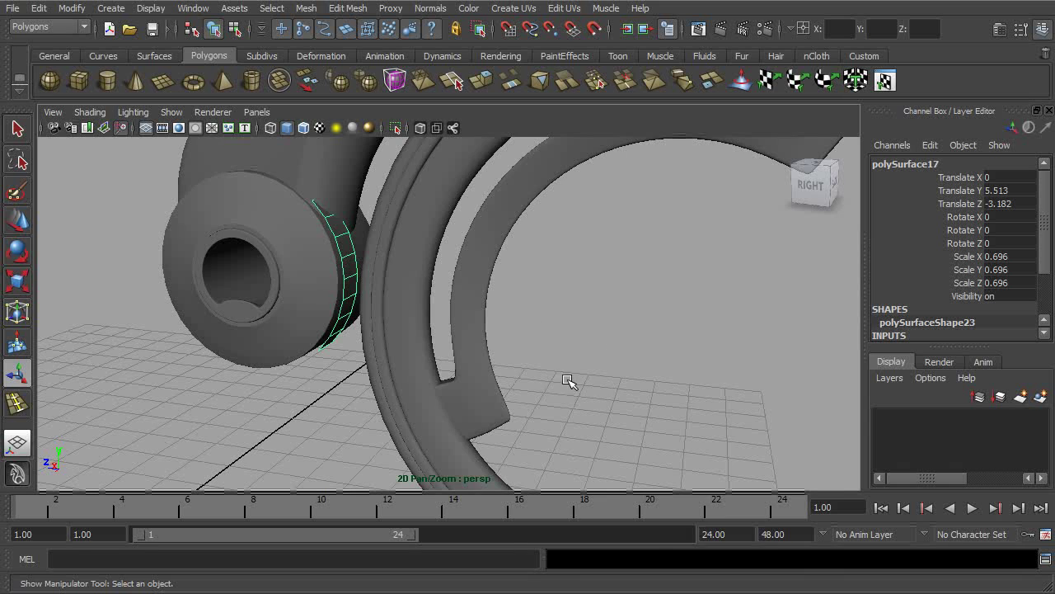
{"action": "key", "text": "space"}
{"action": "key", "text": "space"}
{"action": "middle_click_drag", "start_coordinate": [632, 377], "coordinate": [563, 373], "text": "alt"}
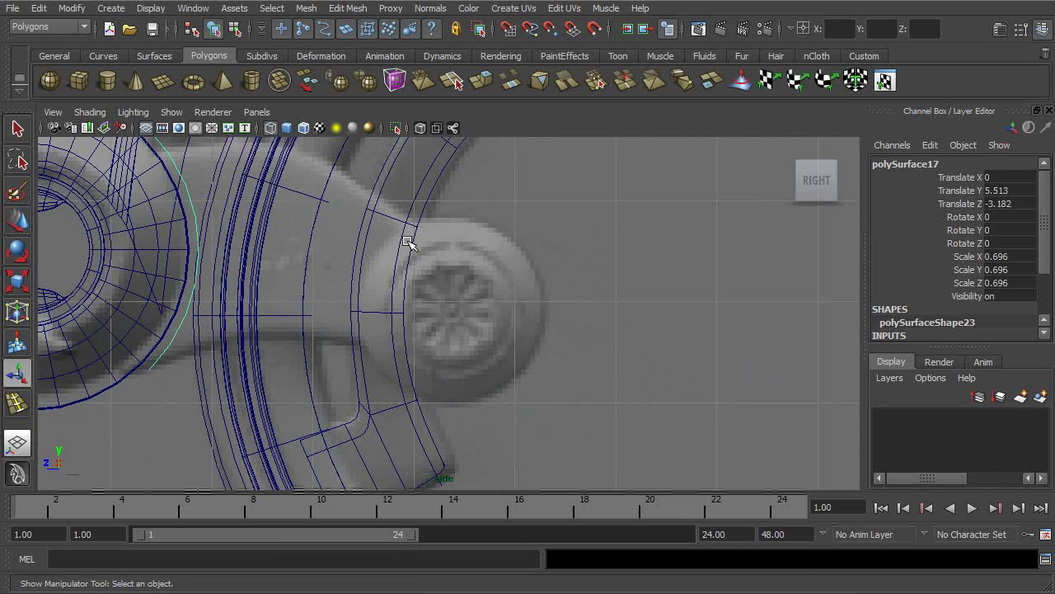
{"action": "left_click", "coordinate": [110, 8]}
{"action": "mouse_move", "coordinate": [134, 52]}
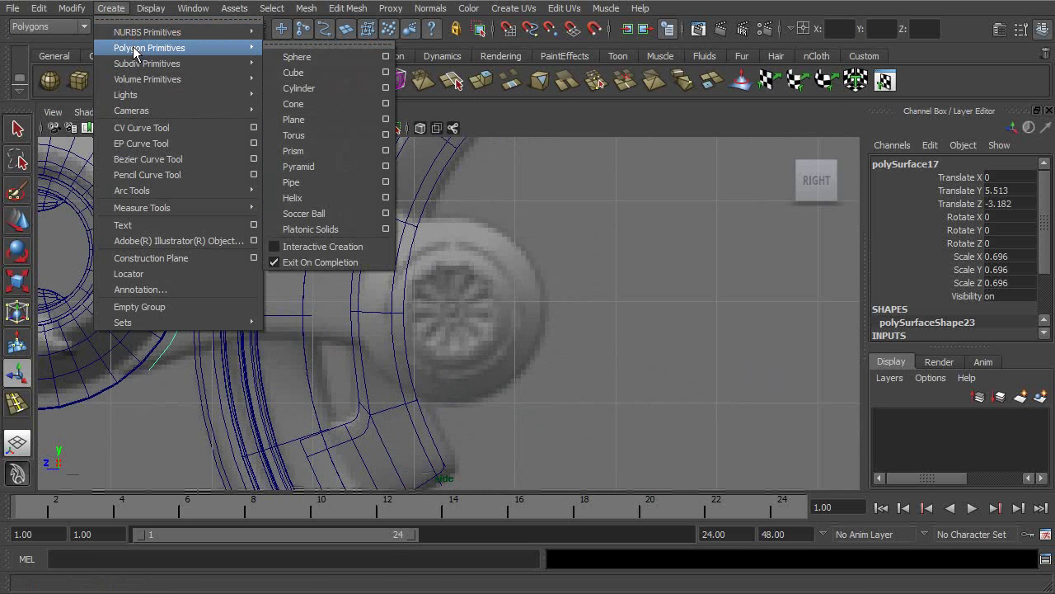
{"action": "left_click", "coordinate": [317, 87]}
{"action": "right_click_drag", "start_coordinate": [614, 235], "coordinate": [345, 399], "text": "alt"}
{"action": "key", "text": "w"}
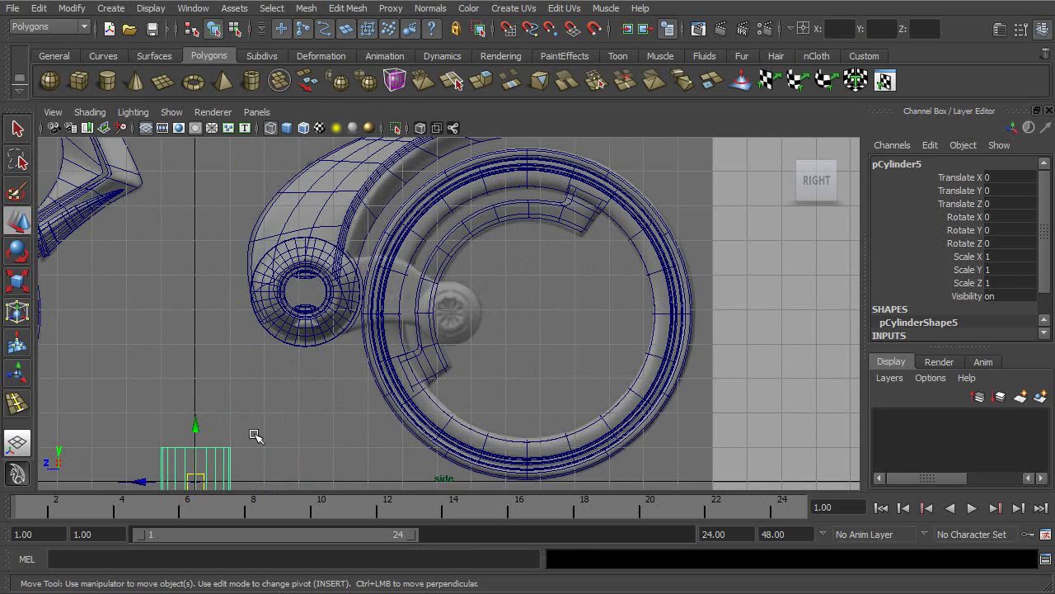
{"action": "middle_click_drag", "start_coordinate": [254, 434], "coordinate": [272, 412], "text": "alt"}
{"action": "left_click_drag", "start_coordinate": [212, 459], "coordinate": [459, 292]}
Try to rotate the cylinder freehand in the side view so its cap faces the camera.
{"action": "right_click_drag", "start_coordinate": [461, 292], "coordinate": [611, 323], "text": "alt"}
{"action": "middle_click_drag", "start_coordinate": [612, 322], "coordinate": [464, 322], "text": "alt"}
{"action": "key", "text": "e"}
{"action": "left_click_drag", "start_coordinate": [342, 294], "coordinate": [370, 377]}
{"action": "key", "text": "ctrl+z"}
{"action": "left_click_drag", "start_coordinate": [350, 274], "coordinate": [354, 379]}
Set the cylinder's Rotate Z to 90.
{"action": "double_click", "coordinate": [1010, 243]}
{"action": "type", "text": "90"}
{"action": "key", "text": "Return"}
{"action": "type", "text": "w"}
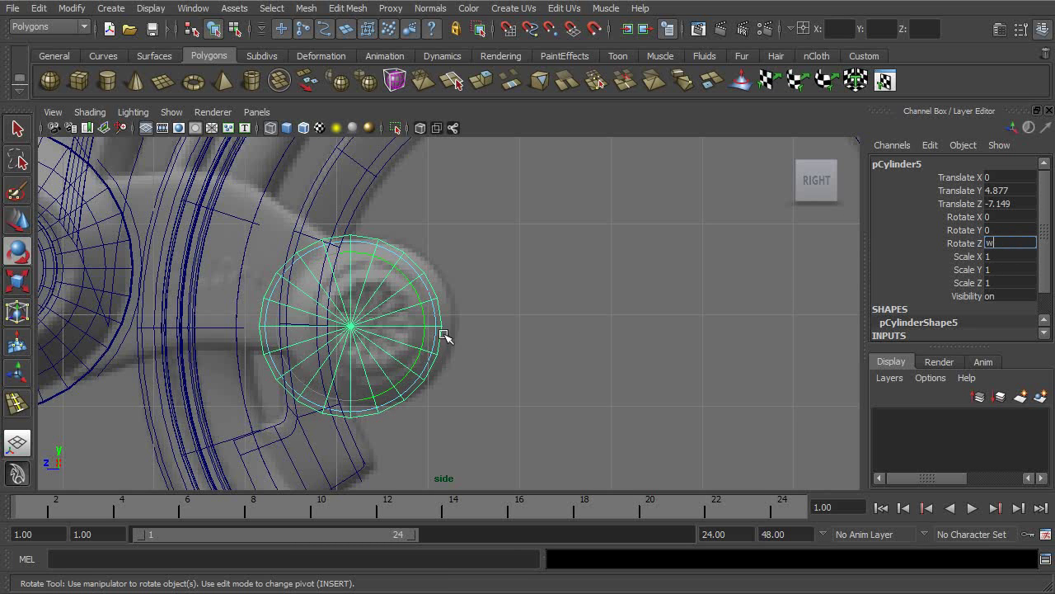
{"action": "left_click", "coordinate": [965, 244]}
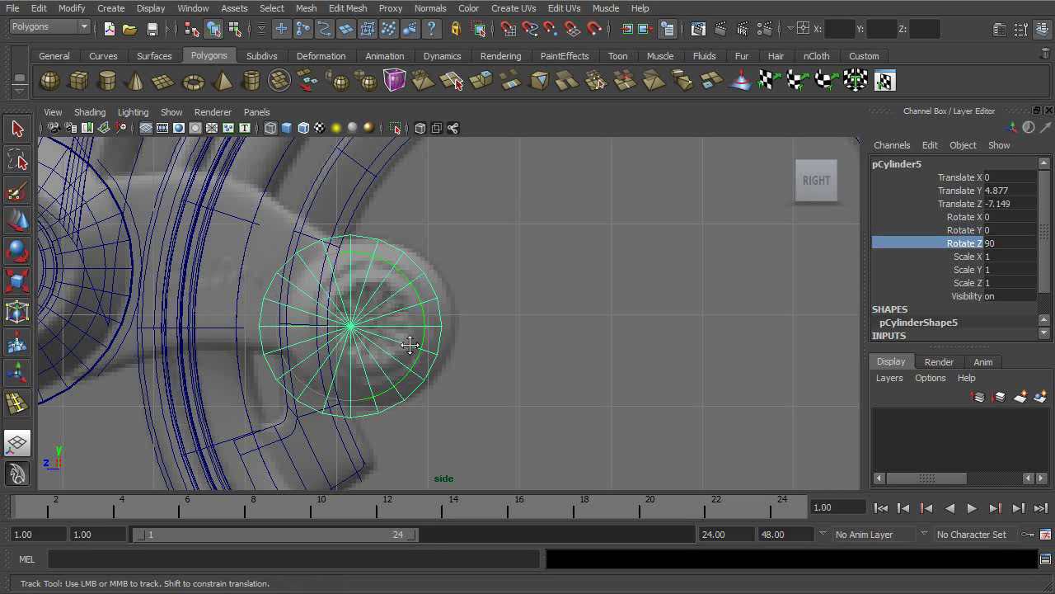
Move the cylinder to about Y 4.905, Z -7.383 and scale it uniformly to about 0.932 to match the reference pivot.
{"action": "middle_click_drag", "start_coordinate": [407, 344], "coordinate": [469, 346], "text": "alt"}
{"action": "key", "text": "w"}
{"action": "left_click_drag", "start_coordinate": [385, 322], "coordinate": [401, 327]}
{"action": "key", "text": "r"}
{"action": "middle_click_drag", "start_coordinate": [401, 327], "coordinate": [582, 318], "text": "alt"}
{"action": "right_click_drag", "start_coordinate": [582, 319], "coordinate": [685, 348], "text": "alt"}
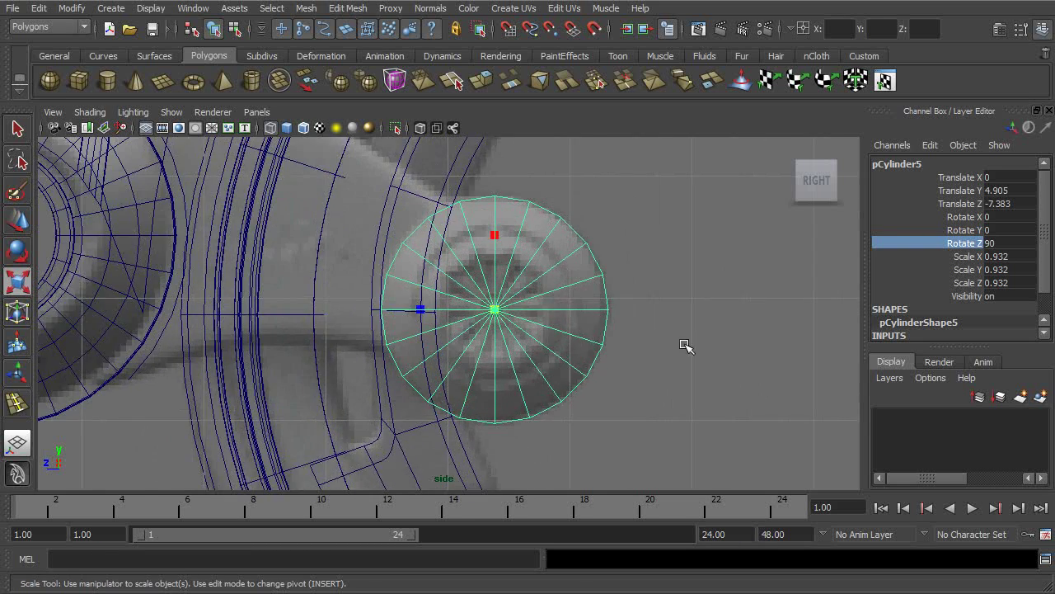
{"action": "middle_click_drag", "start_coordinate": [686, 348], "coordinate": [645, 340], "text": "alt"}
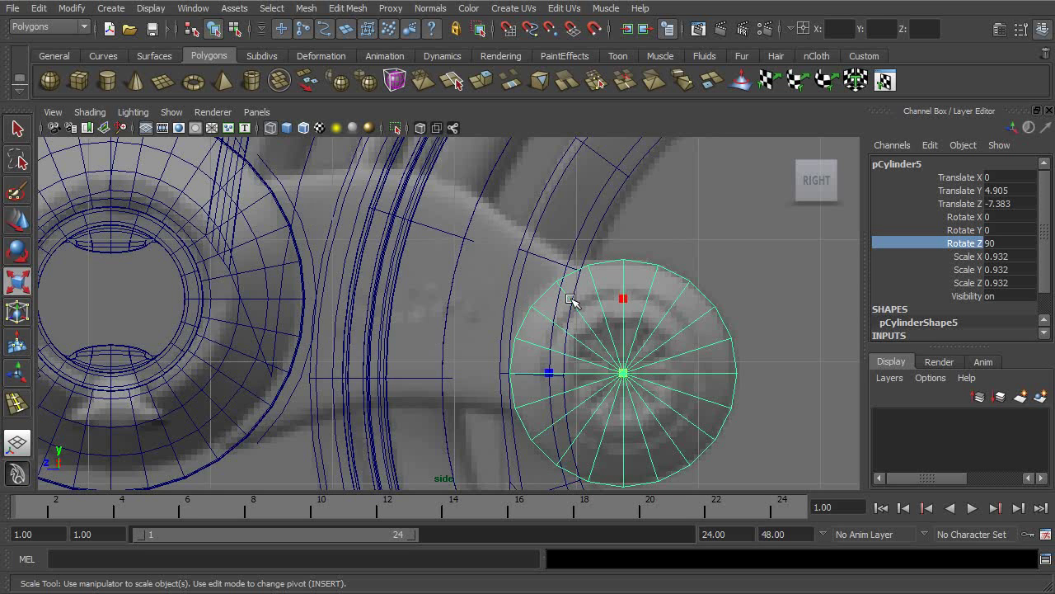
Set the cylinder's Subdivisions Axis to 32 and Subdivisions Caps to 2.
{"action": "scroll", "coordinate": [1045, 276], "scroll_direction": "down", "scroll_amount": 1}
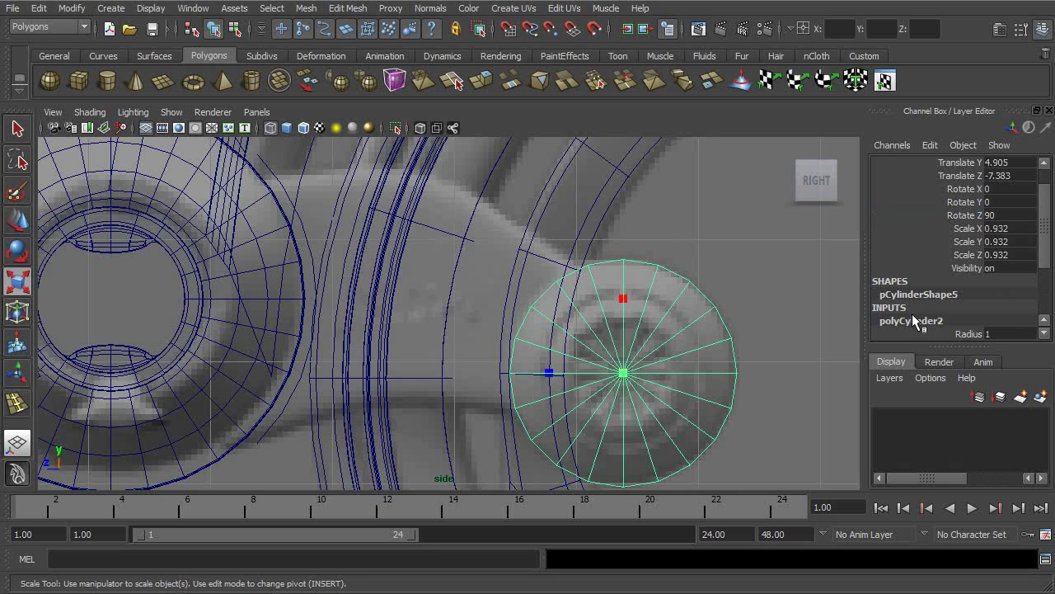
{"action": "scroll", "coordinate": [1041, 274], "scroll_direction": "down", "scroll_amount": 3}
{"action": "left_click", "coordinate": [948, 268]}
{"action": "middle_click_drag", "start_coordinate": [783, 287], "coordinate": [887, 304]}
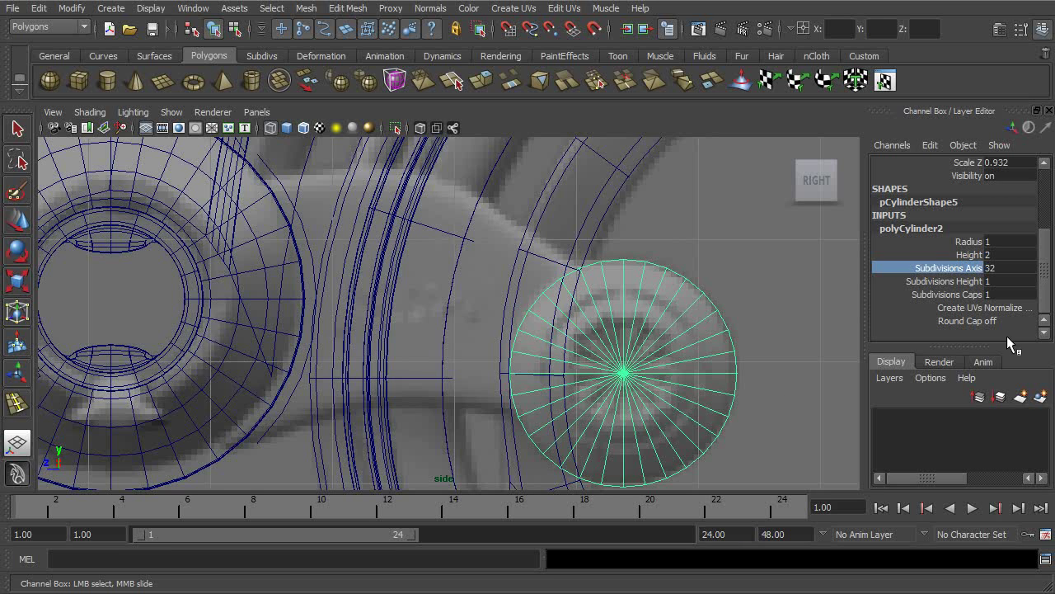
{"action": "left_click", "coordinate": [949, 294]}
{"action": "middle_click_drag", "start_coordinate": [783, 307], "coordinate": [796, 306]}
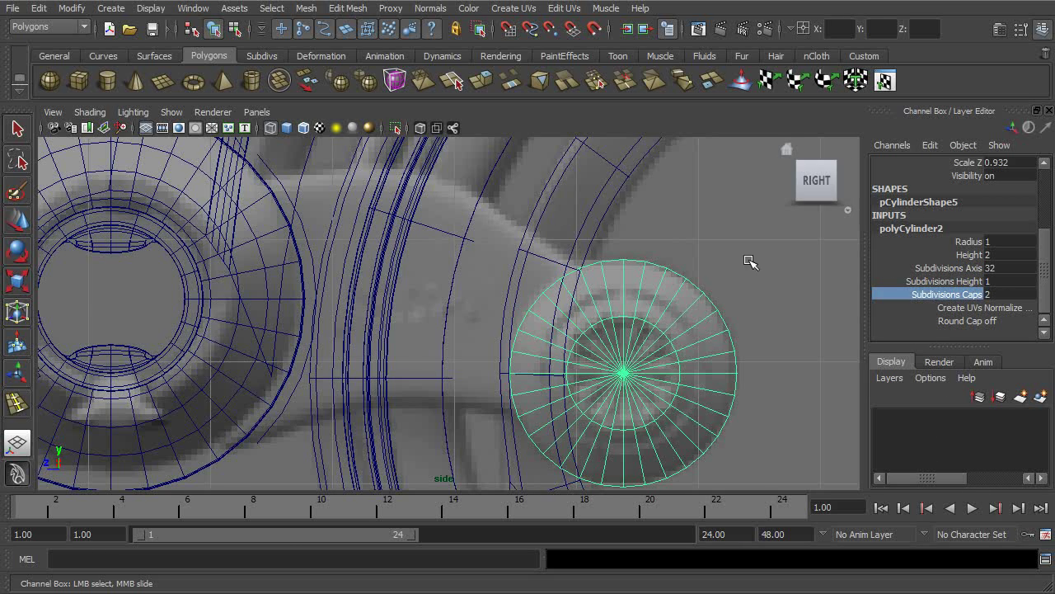
Load the duplicated strip and the cylinder into the front view's isolated set, and select only the strip.
{"action": "key", "text": "space"}
{"action": "key", "text": "space"}
{"action": "left_click_drag", "start_coordinate": [539, 258], "coordinate": [525, 268], "text": "alt"}
{"action": "left_click", "coordinate": [371, 295]}
{"action": "key", "text": "r"}
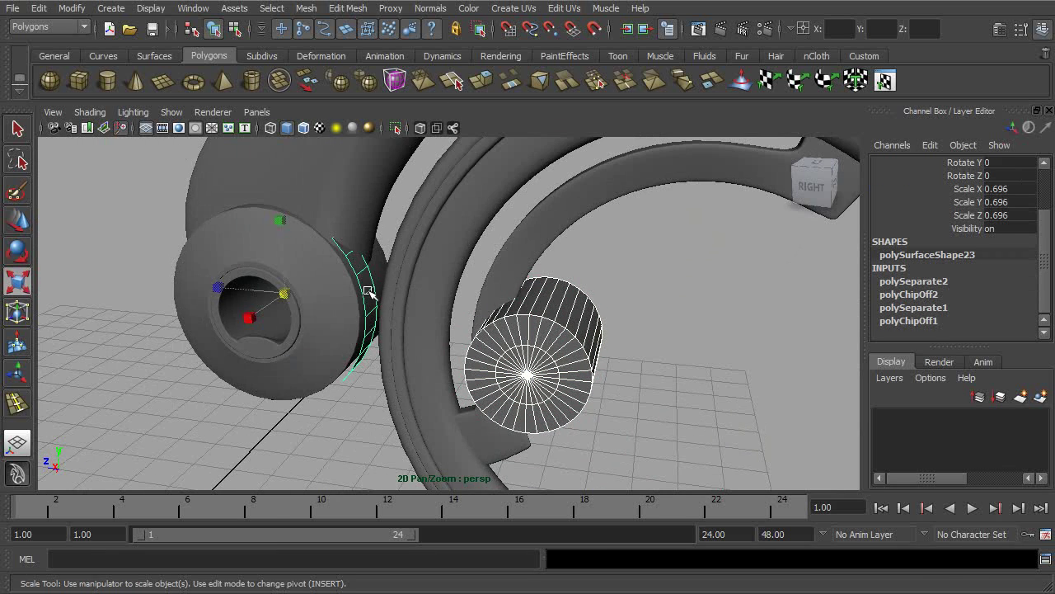
{"action": "key", "text": "space"}
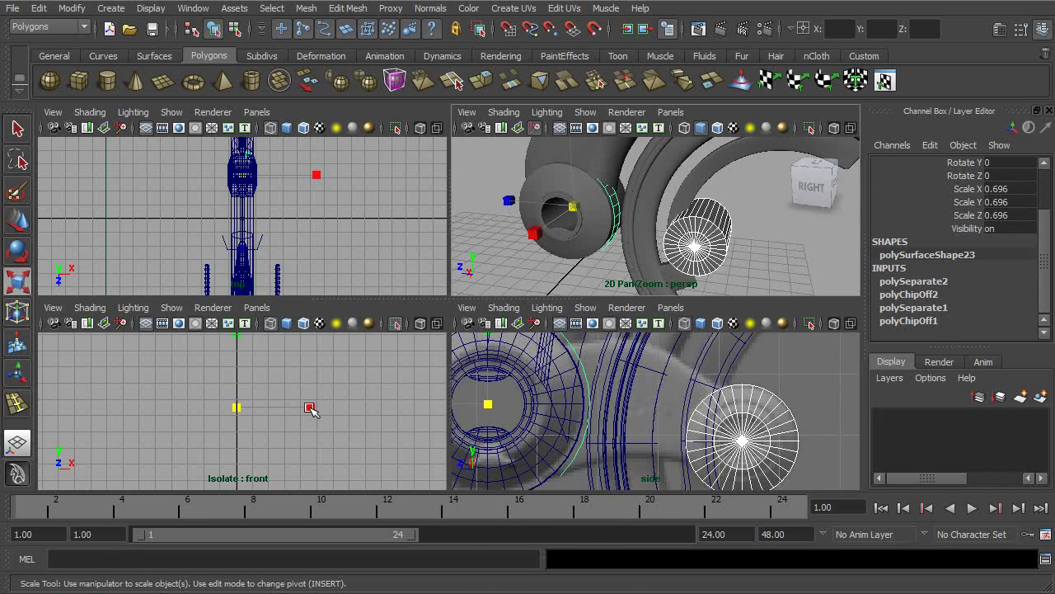
{"action": "key", "text": "space"}
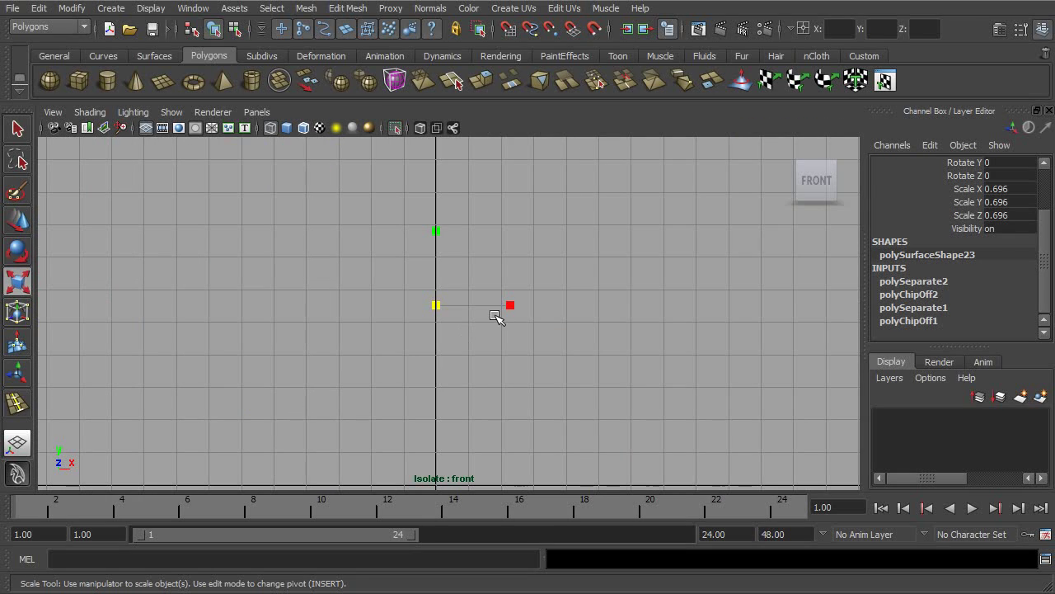
{"action": "left_click", "coordinate": [171, 112]}
{"action": "mouse_move", "coordinate": [196, 133]}
{"action": "left_click", "coordinate": [317, 189]}
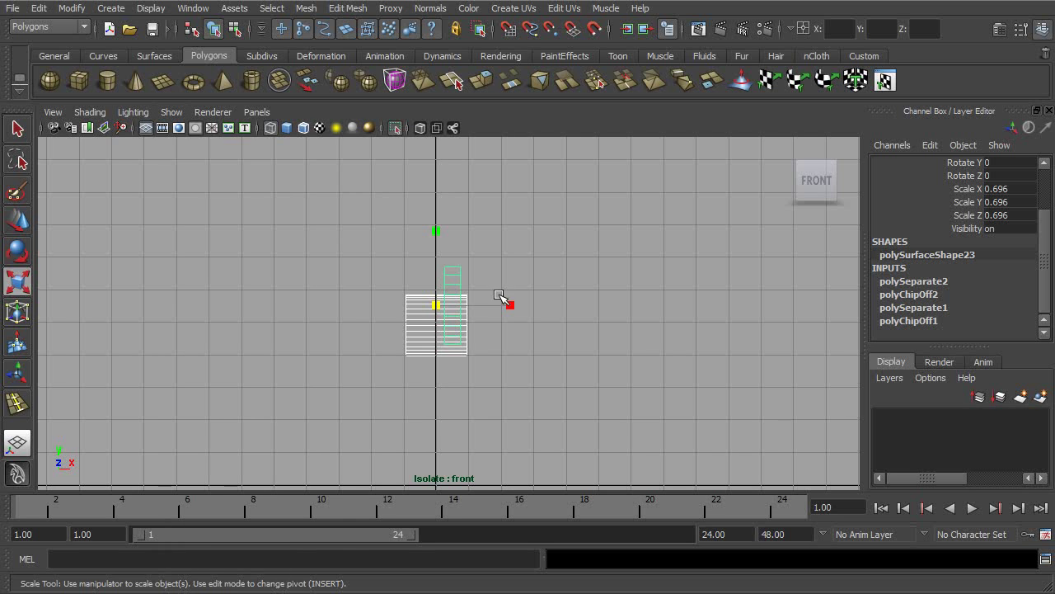
{"action": "scroll", "coordinate": [652, 342], "scroll_direction": "up", "scroll_amount": 6}
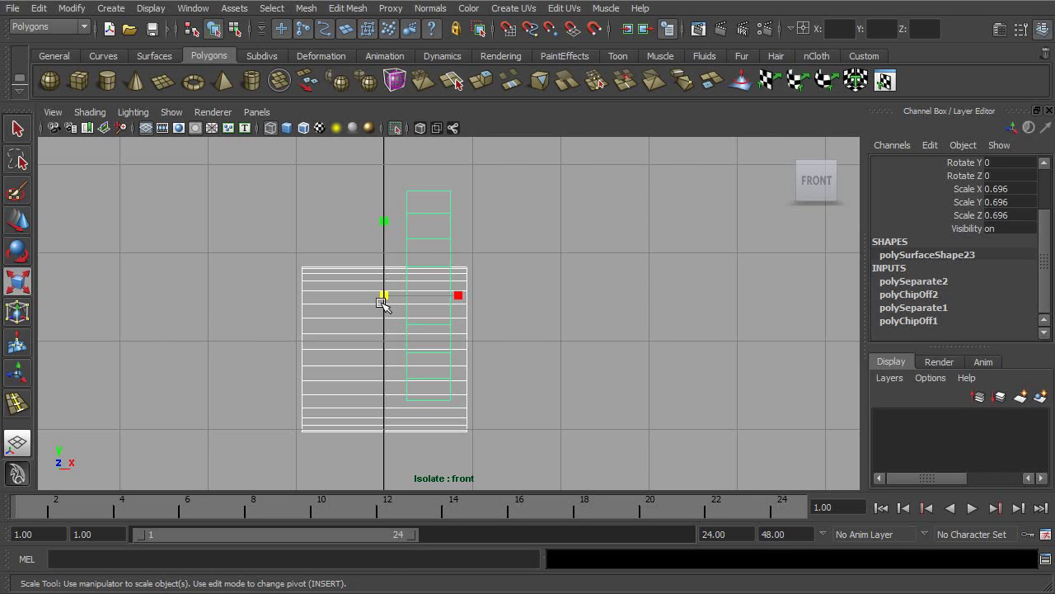
{"action": "left_click", "coordinate": [441, 190]}
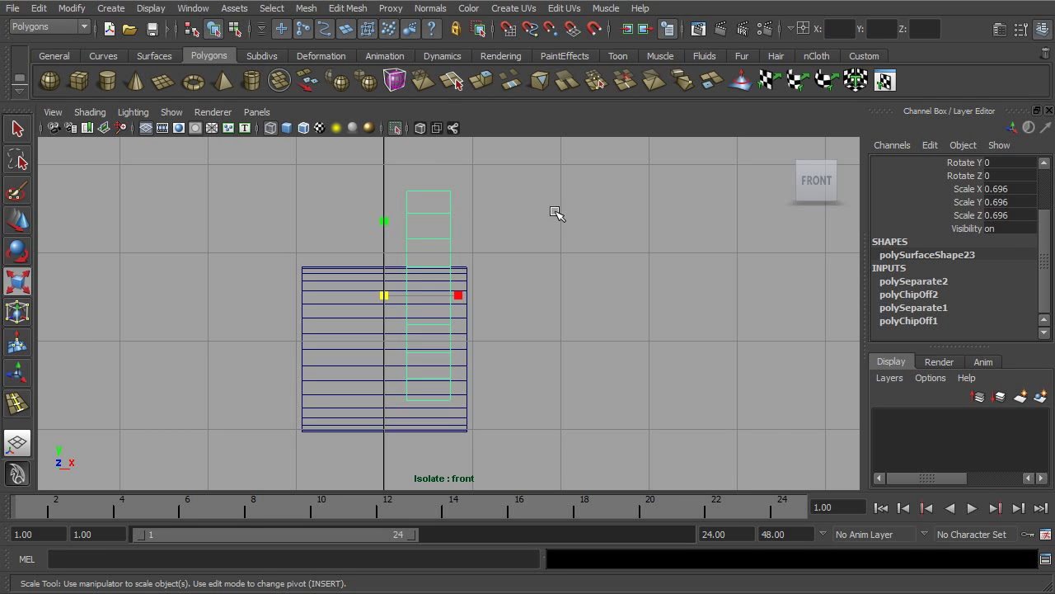
Examine the duplicated strip against the hub and rear wheel from several angles in the perspective view.
{"action": "key", "text": "space"}
{"action": "key", "text": "space"}
{"action": "middle_click_drag", "start_coordinate": [375, 250], "coordinate": [407, 245], "text": "alt"}
{"action": "right_click_drag", "start_coordinate": [407, 245], "coordinate": [499, 263], "text": "alt"}
{"action": "left_click_drag", "start_coordinate": [499, 264], "coordinate": [309, 257], "text": "alt"}
{"action": "middle_click_drag", "start_coordinate": [309, 257], "coordinate": [410, 251], "text": "alt"}
{"action": "mouse_move", "coordinate": [411, 251]}
{"action": "left_mouse_down", "text": "alt"}
{"action": "mouse_move", "coordinate": [516, 262]}
{"action": "mouse_move", "coordinate": [412, 262]}
{"action": "left_mouse_up", "text": "alt"}
{"action": "middle_click_drag", "start_coordinate": [412, 262], "coordinate": [558, 259], "text": "alt"}
Turn off Isolate Select in the front view to show the whole bike around the strip.
{"action": "key", "text": "space"}
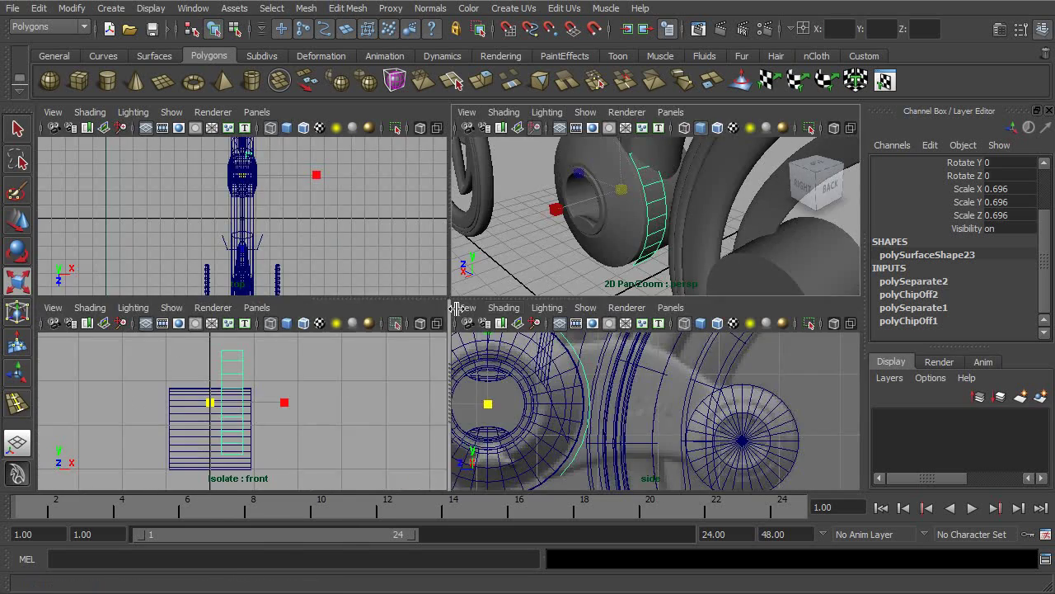
{"action": "key", "text": "space"}
{"action": "left_click", "coordinate": [171, 112]}
{"action": "mouse_move", "coordinate": [181, 139]}
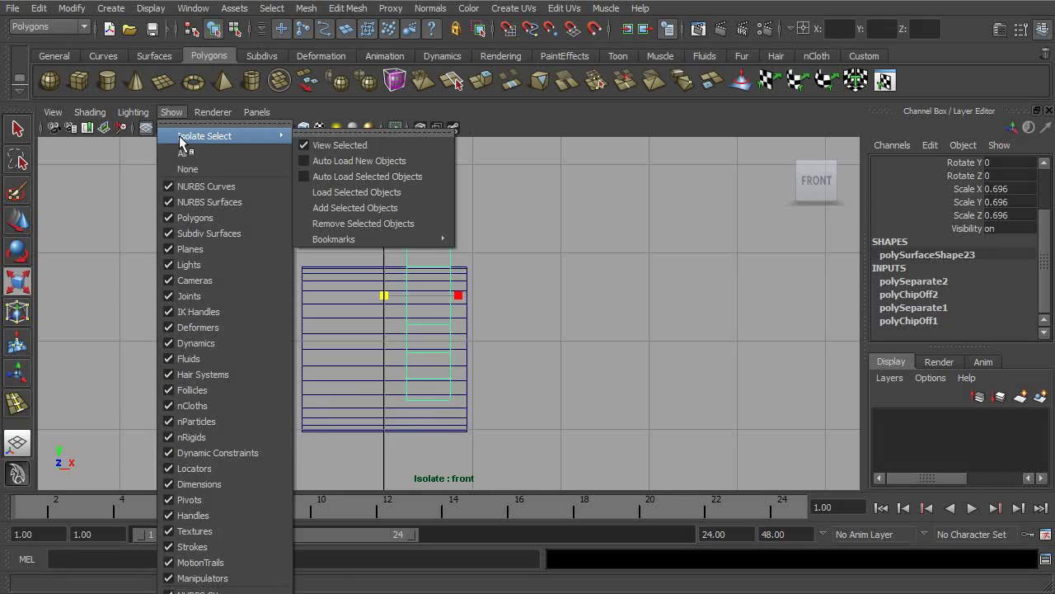
{"action": "left_click", "coordinate": [333, 146]}
{"action": "scroll", "coordinate": [558, 299], "scroll_direction": "up", "scroll_amount": 4}
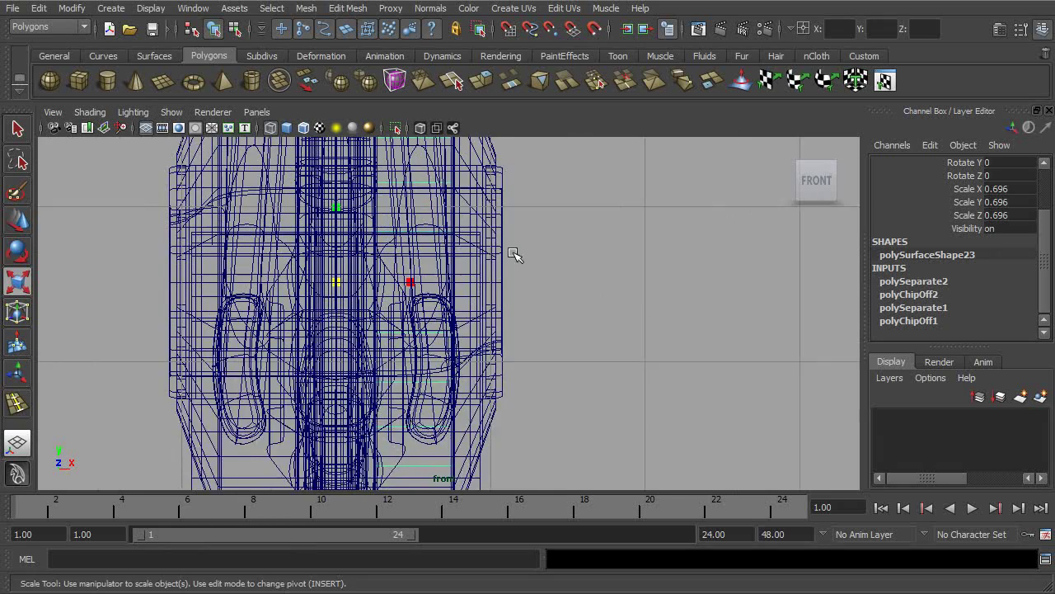
{"action": "scroll", "coordinate": [546, 302], "scroll_direction": "down", "scroll_amount": 5}
Select the strip's column of vertices nearest the bike's centre and move it outward along X to about 0.341.
{"action": "right_click", "coordinate": [567, 221]}
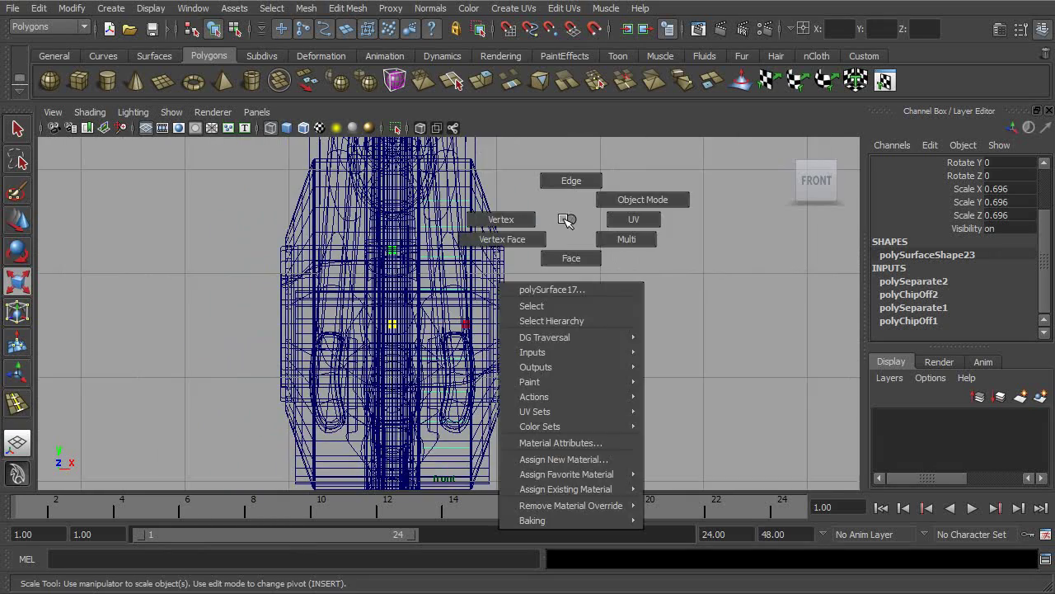
{"action": "left_click", "coordinate": [520, 221]}
{"action": "left_click_drag", "start_coordinate": [445, 159], "coordinate": [388, 462]}
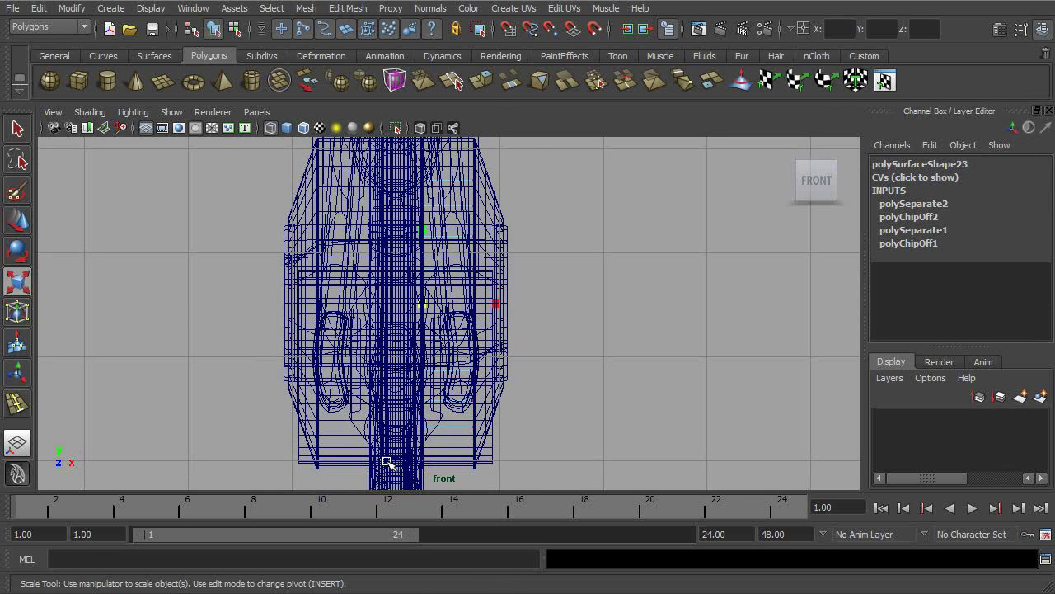
{"action": "key", "text": "w"}
{"action": "left_click_drag", "start_coordinate": [480, 302], "coordinate": [487, 301]}
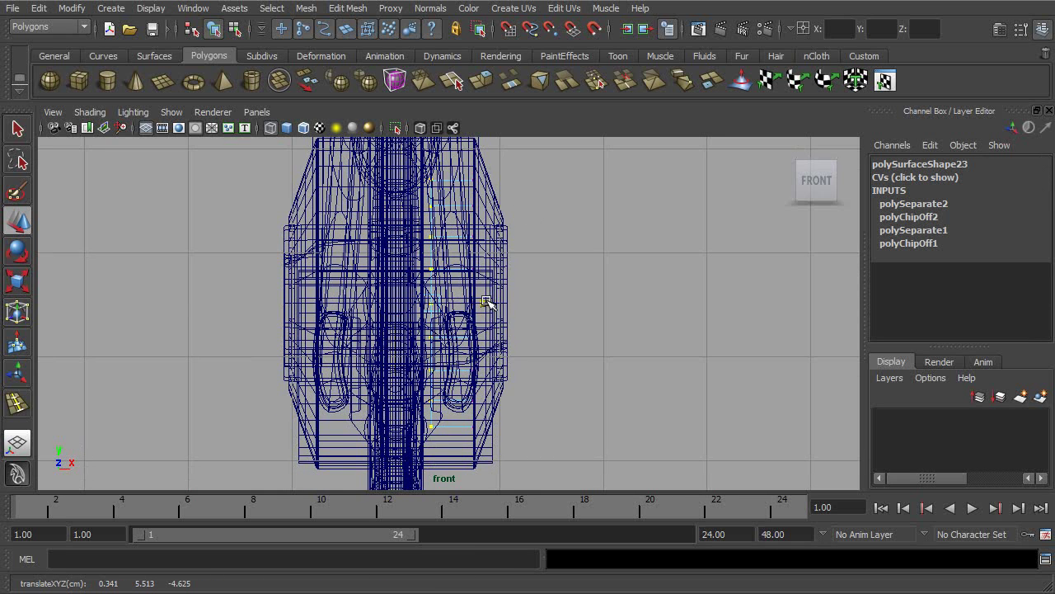
Return to object mode in the perspective view and add the rear cylinder to the strip selection.
{"action": "key", "text": "space"}
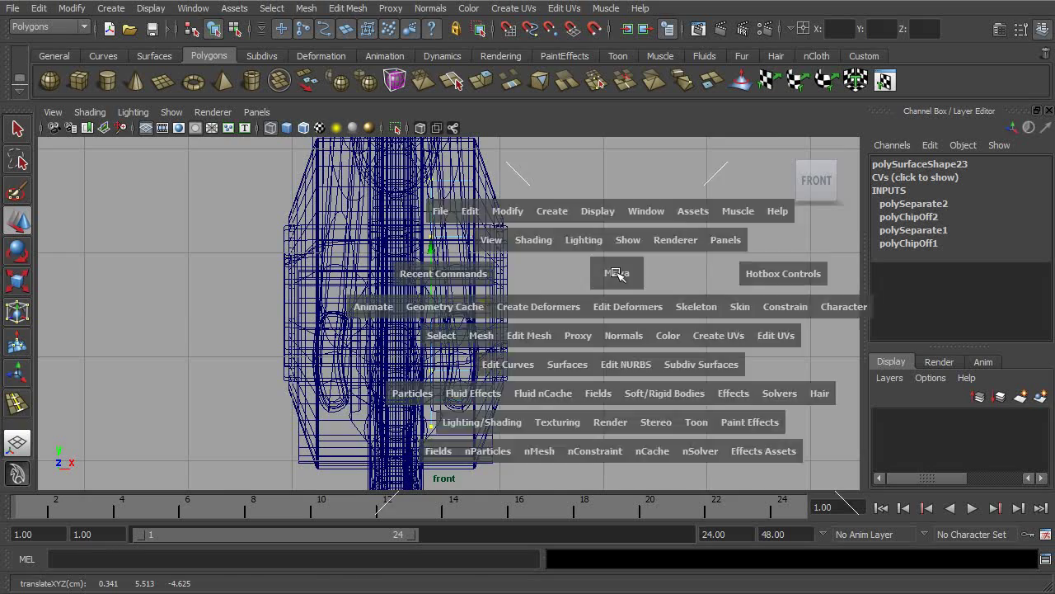
{"action": "key", "text": "space"}
{"action": "left_click_drag", "start_coordinate": [601, 243], "coordinate": [527, 251], "text": "alt"}
{"action": "left_click", "coordinate": [213, 31]}
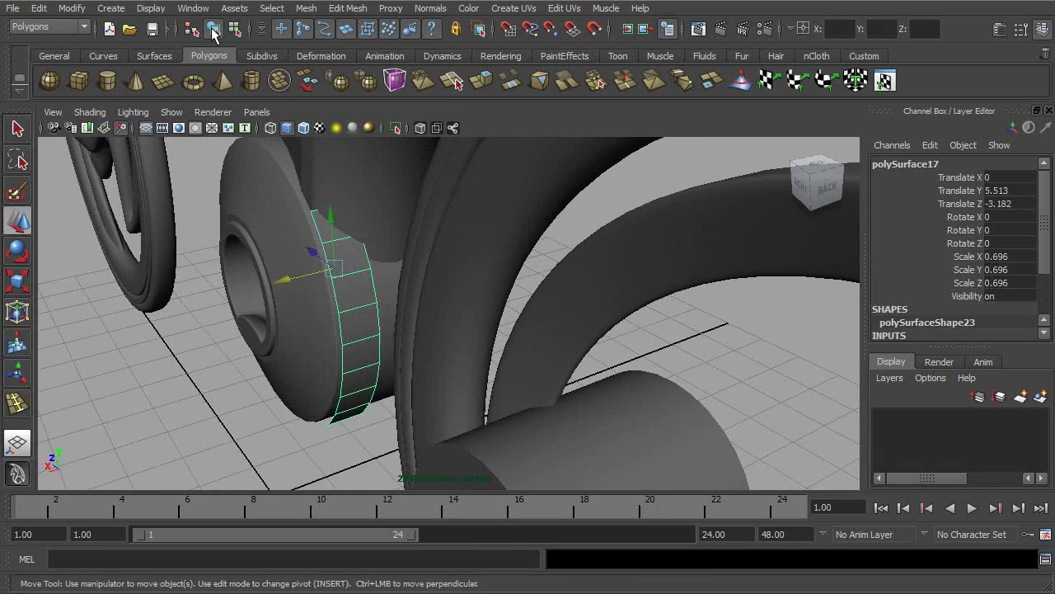
{"action": "left_click", "coordinate": [589, 416]}
Isolate the selected strip and cylinder in the front view.
{"action": "left_click", "coordinate": [172, 111]}
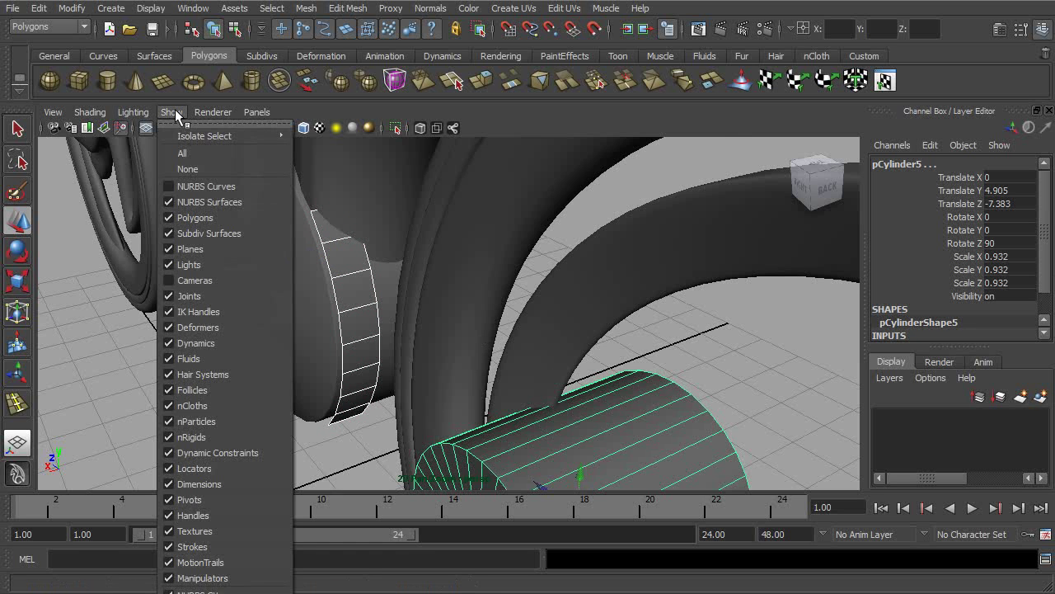
{"action": "key", "text": "space"}
{"action": "key", "text": "space"}
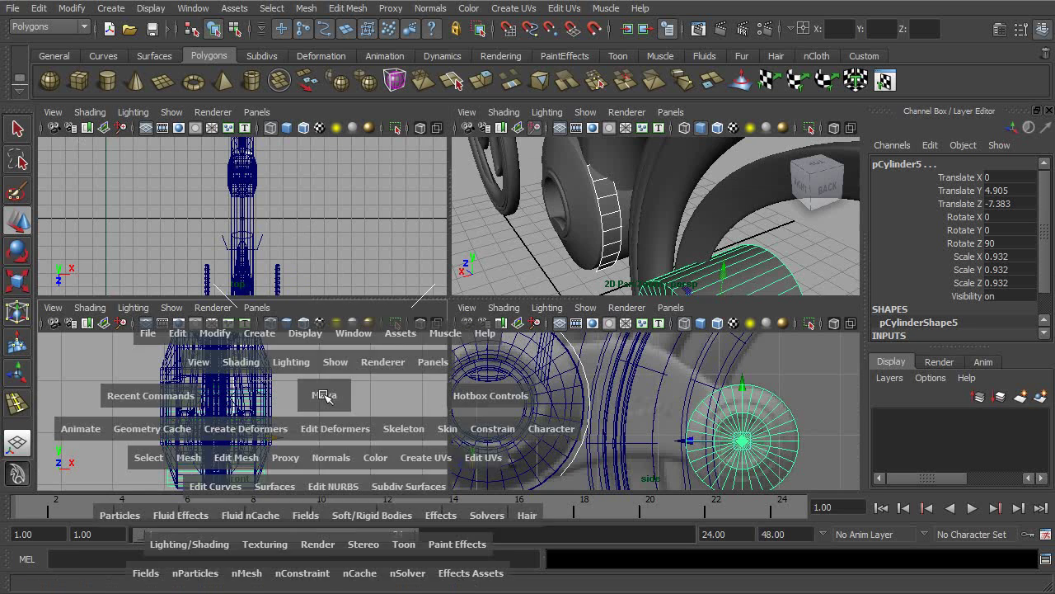
{"action": "left_click", "coordinate": [171, 111]}
{"action": "mouse_move", "coordinate": [258, 138]}
{"action": "left_click", "coordinate": [322, 145]}
{"action": "scroll", "coordinate": [459, 271], "scroll_direction": "down", "scroll_amount": 5}
{"action": "scroll", "coordinate": [461, 268], "scroll_direction": "up", "scroll_amount": 2}
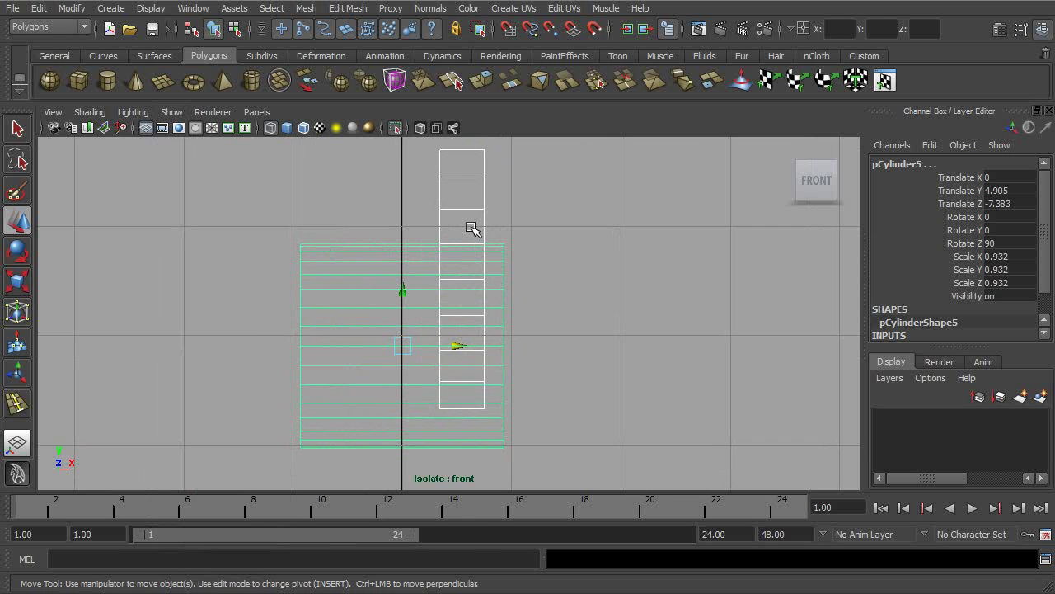
Snap the cylinder's outer column of vertices along X to the strip's outer edge at about 0.745.
{"action": "left_click", "coordinate": [356, 244]}
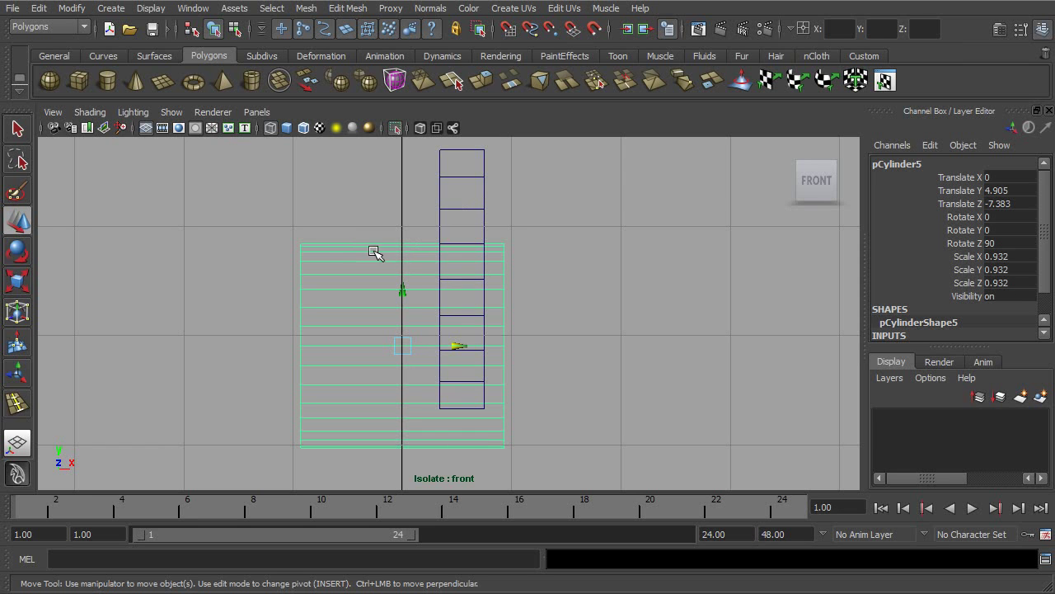
{"action": "right_click_drag", "start_coordinate": [385, 248], "coordinate": [336, 248]}
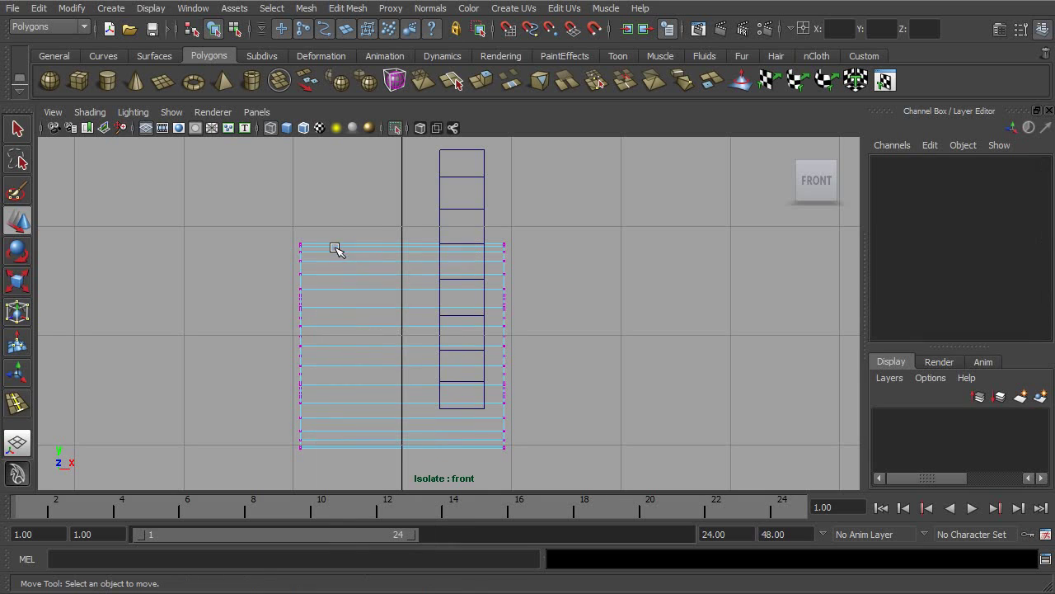
{"action": "left_click_drag", "start_coordinate": [484, 203], "coordinate": [587, 480]}
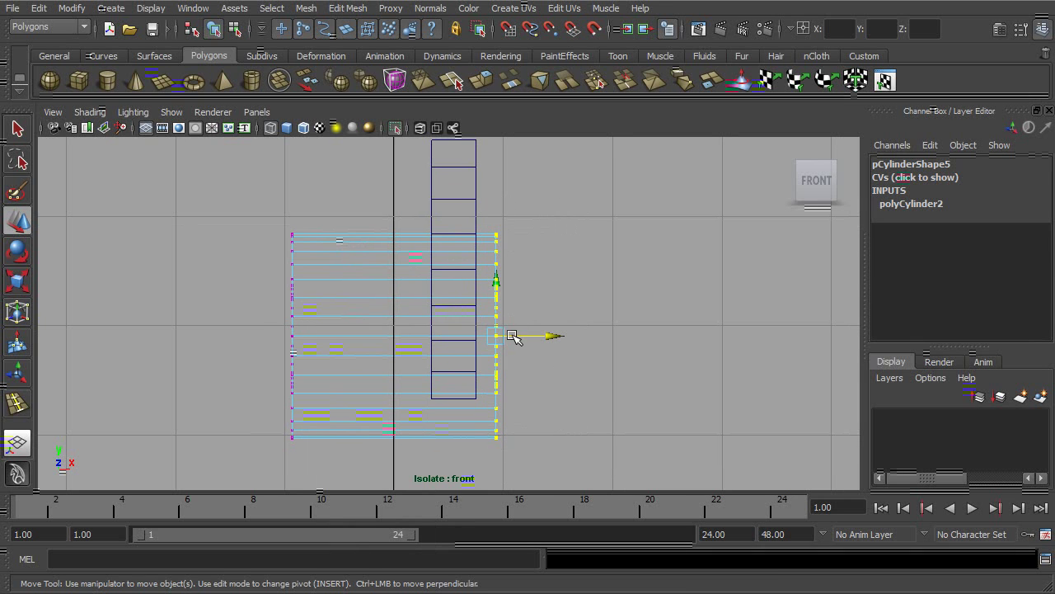
{"action": "key", "text": "v"}
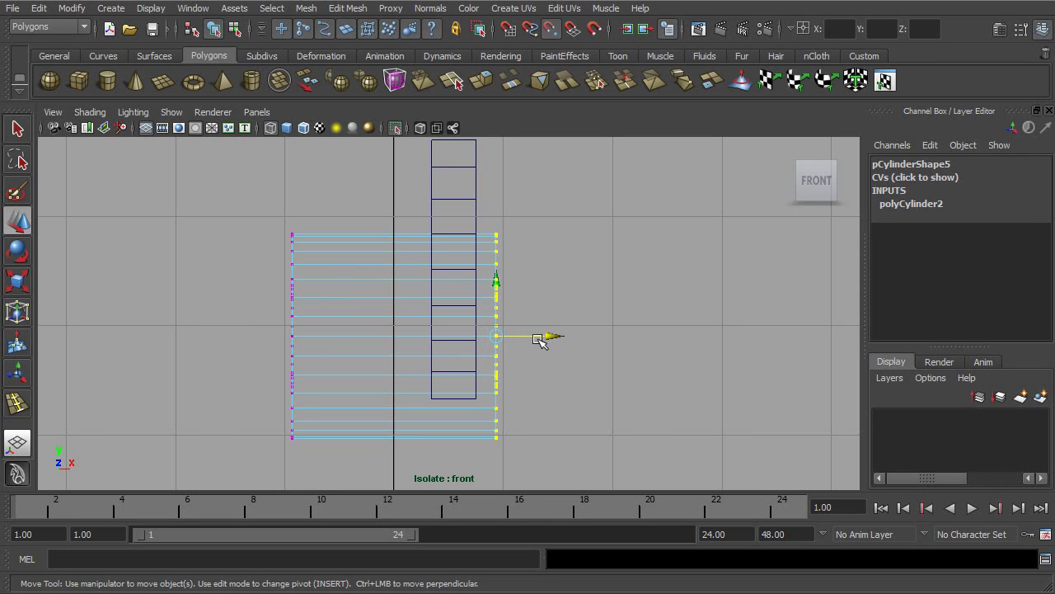
{"action": "left_click_drag", "start_coordinate": [553, 337], "coordinate": [480, 169]}
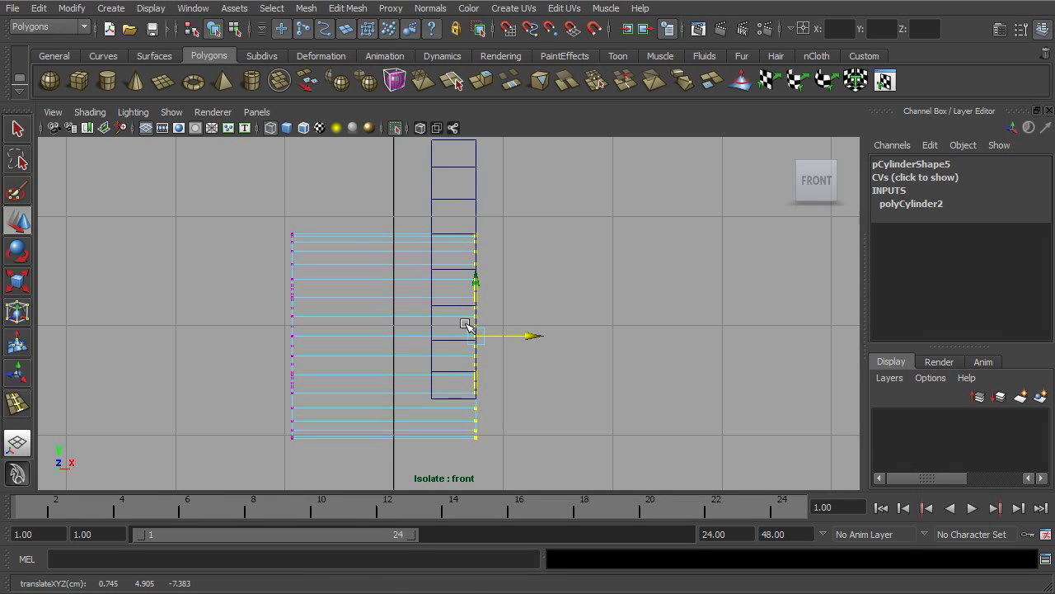
Snap the cylinder's opposite column of vertices to the strip's inner edge at X 0.341, then return to object mode and deselect.
{"action": "left_click_drag", "start_coordinate": [343, 195], "coordinate": [254, 486]}
{"action": "key", "text": "v"}
{"action": "left_click_drag", "start_coordinate": [348, 336], "coordinate": [392, 340]}
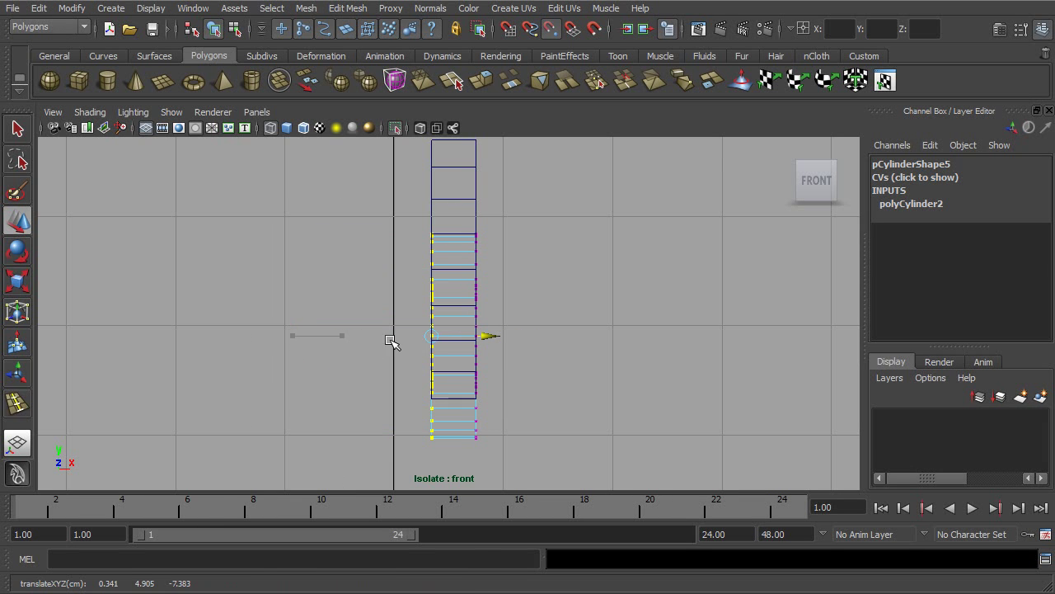
{"action": "left_click", "coordinate": [214, 29]}
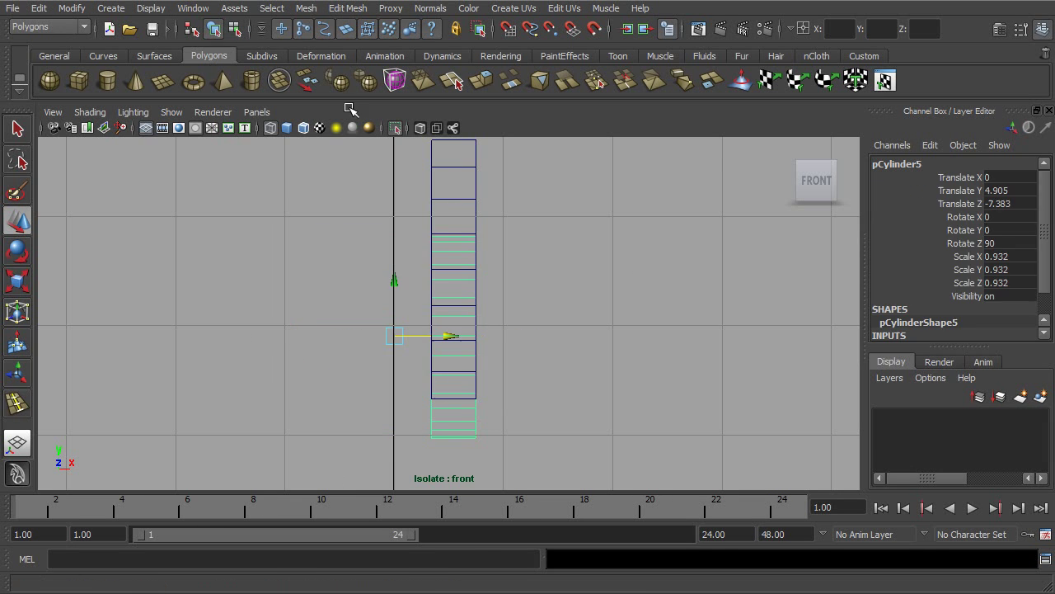
{"action": "left_click", "coordinate": [518, 254]}
Select the strip in the perspective view and reset the Extrude Face options to their defaults.
{"action": "key", "text": "space"}
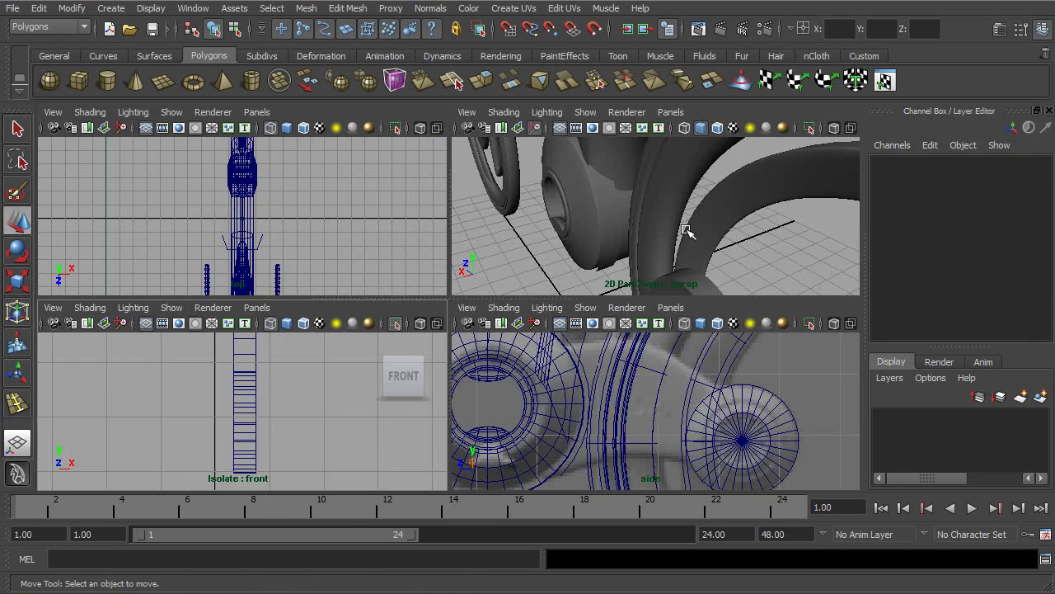
{"action": "key", "text": "space"}
{"action": "left_click_drag", "start_coordinate": [469, 329], "coordinate": [533, 318], "text": "alt"}
{"action": "middle_click_drag", "start_coordinate": [532, 318], "coordinate": [455, 329], "text": "alt"}
{"action": "left_click_drag", "start_coordinate": [455, 329], "coordinate": [365, 314], "text": "alt"}
{"action": "left_click", "coordinate": [361, 301]}
{"action": "left_click", "coordinate": [347, 7]}
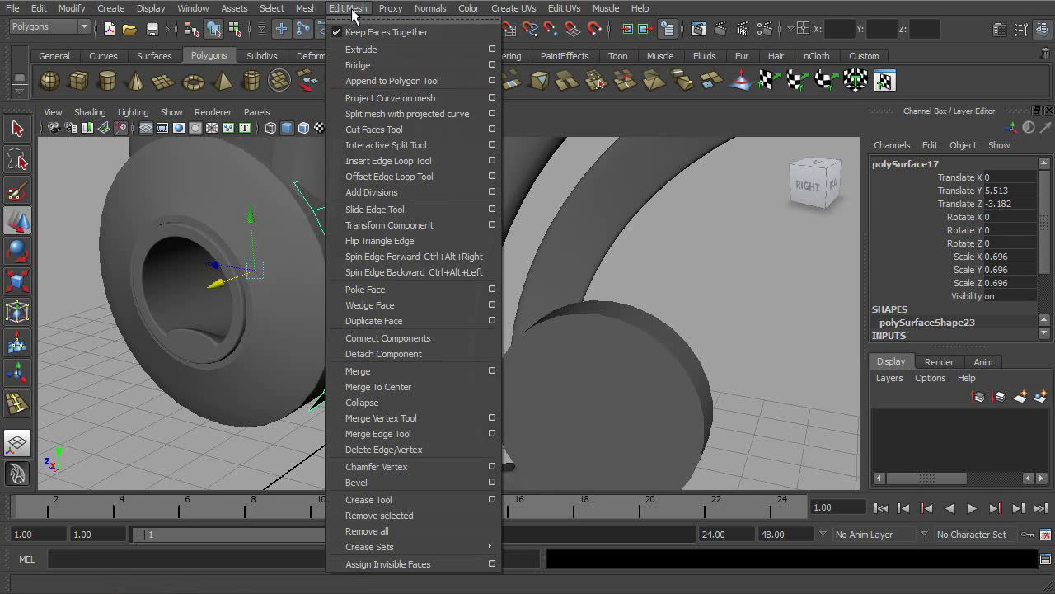
{"action": "left_click", "coordinate": [495, 49]}
{"action": "left_click", "coordinate": [537, 44]}
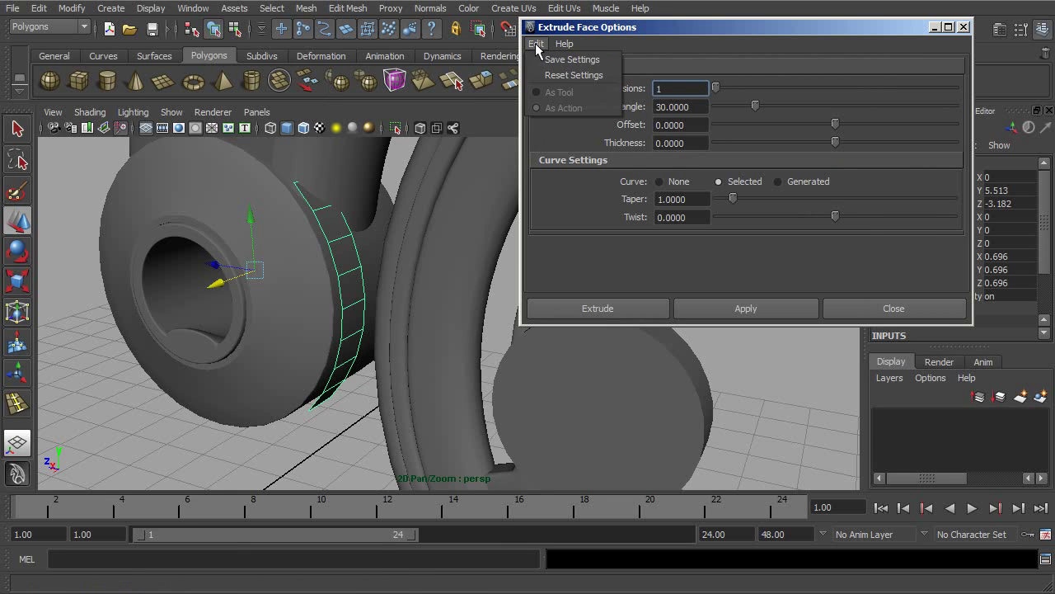
{"action": "left_click", "coordinate": [549, 73]}
Extrude the strip's faces a short distance away from the hub toward the rear wheel.
{"action": "left_click", "coordinate": [598, 308]}
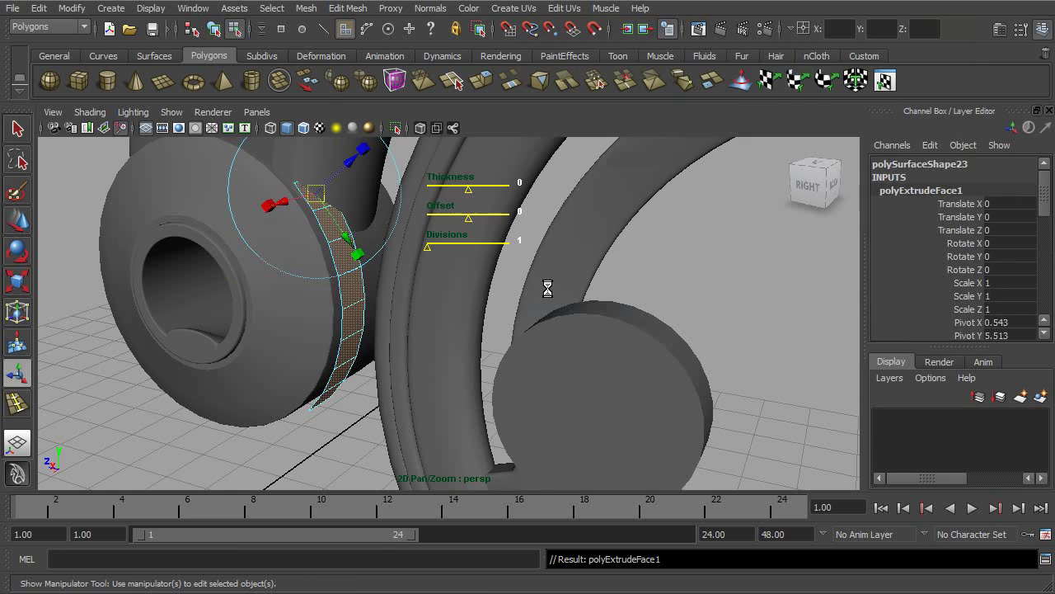
{"action": "left_click_drag", "start_coordinate": [348, 165], "coordinate": [370, 159]}
{"action": "mouse_move", "coordinate": [453, 272]}
{"action": "left_mouse_down", "text": "alt"}
{"action": "mouse_move", "coordinate": [481, 270]}
{"action": "mouse_move", "coordinate": [458, 291]}
{"action": "left_mouse_up", "text": "alt"}
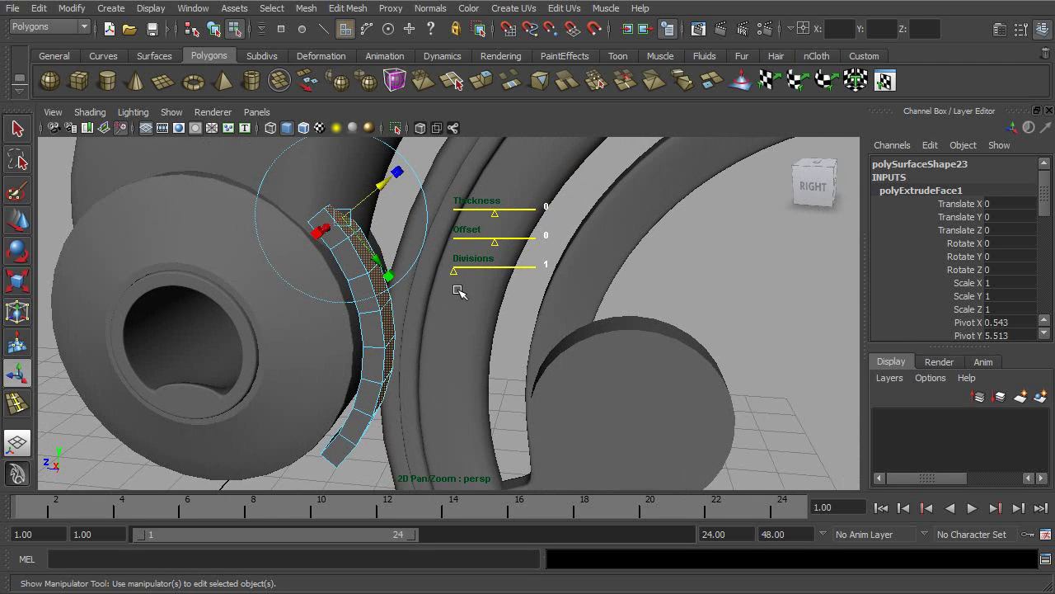
Scale the extruded faces down along Y only in the side view, undoing the uniform scale.
{"action": "key", "text": "w"}
{"action": "key", "text": "space"}
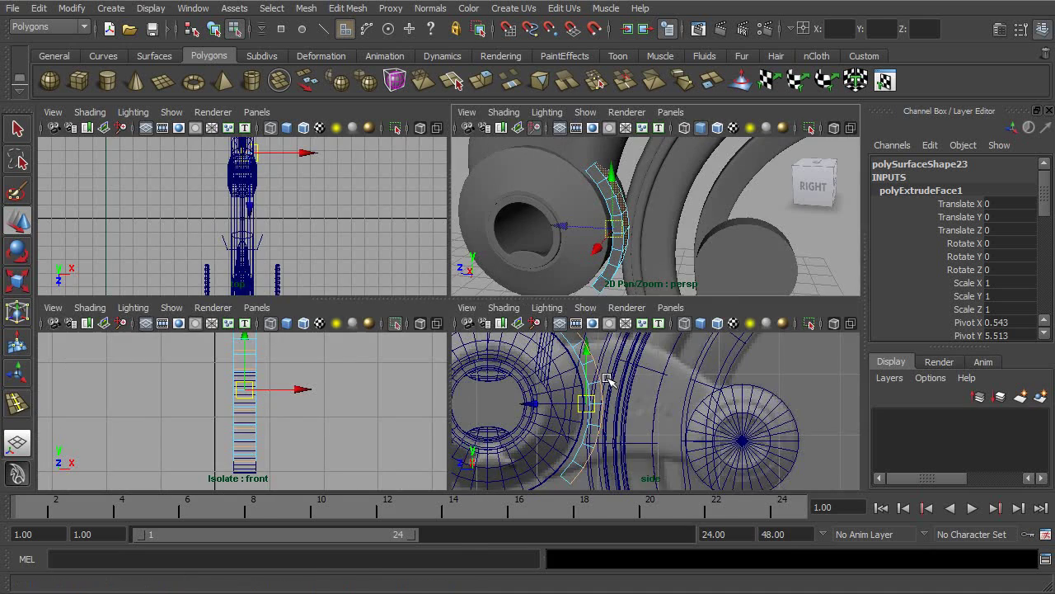
{"action": "key", "text": "space"}
{"action": "middle_click_drag", "start_coordinate": [553, 317], "coordinate": [595, 371], "text": "alt"}
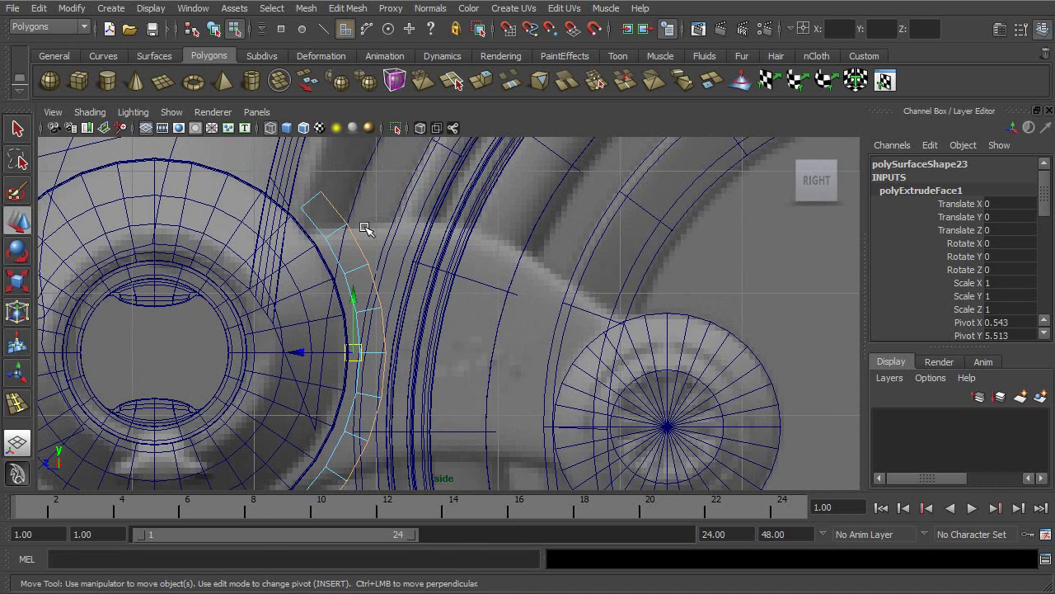
{"action": "middle_click_drag", "start_coordinate": [426, 251], "coordinate": [409, 242], "text": "alt"}
{"action": "key", "text": "r"}
{"action": "left_click", "coordinate": [336, 341]}
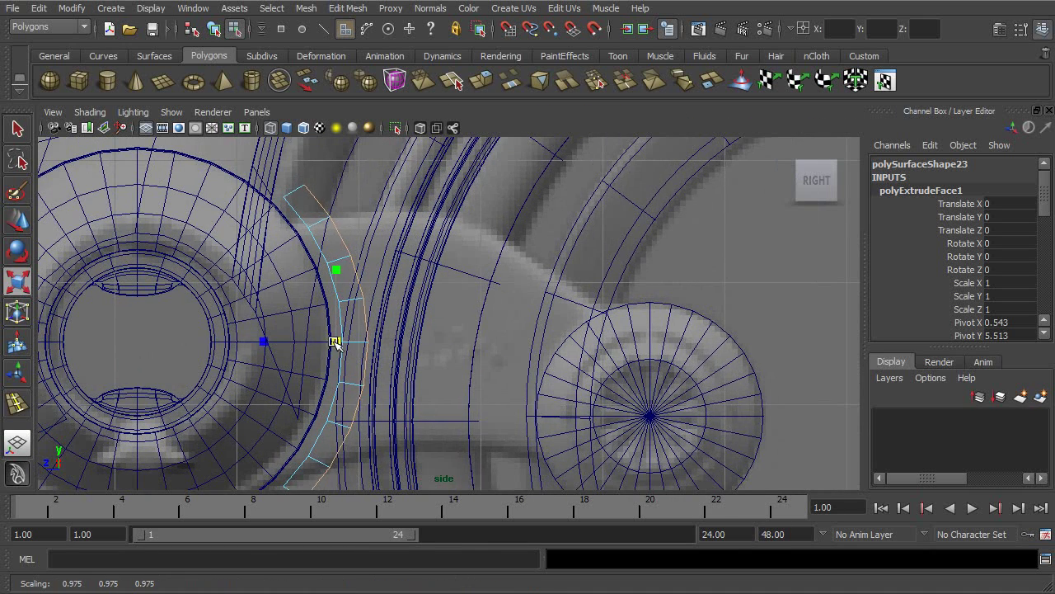
{"action": "key", "text": "ctrl+z"}
{"action": "left_click_drag", "start_coordinate": [337, 268], "coordinate": [335, 280]}
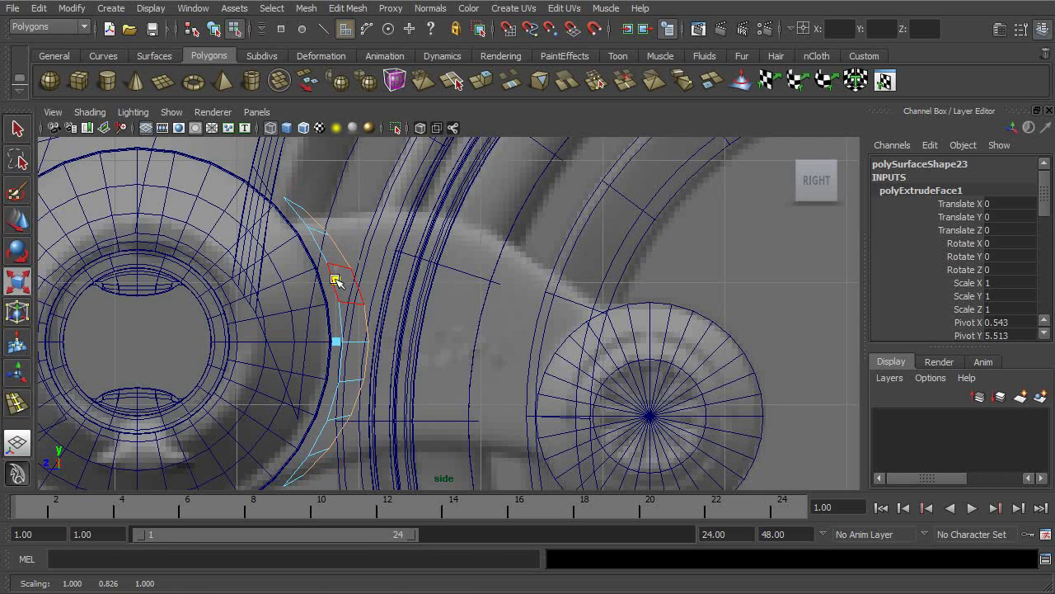
Move the extruded faces along Z farther from the hub toward the rear cylinder.
{"action": "key", "text": "w"}
{"action": "left_click_drag", "start_coordinate": [298, 341], "coordinate": [348, 346]}
{"action": "middle_click_drag", "start_coordinate": [485, 340], "coordinate": [444, 298], "text": "alt"}
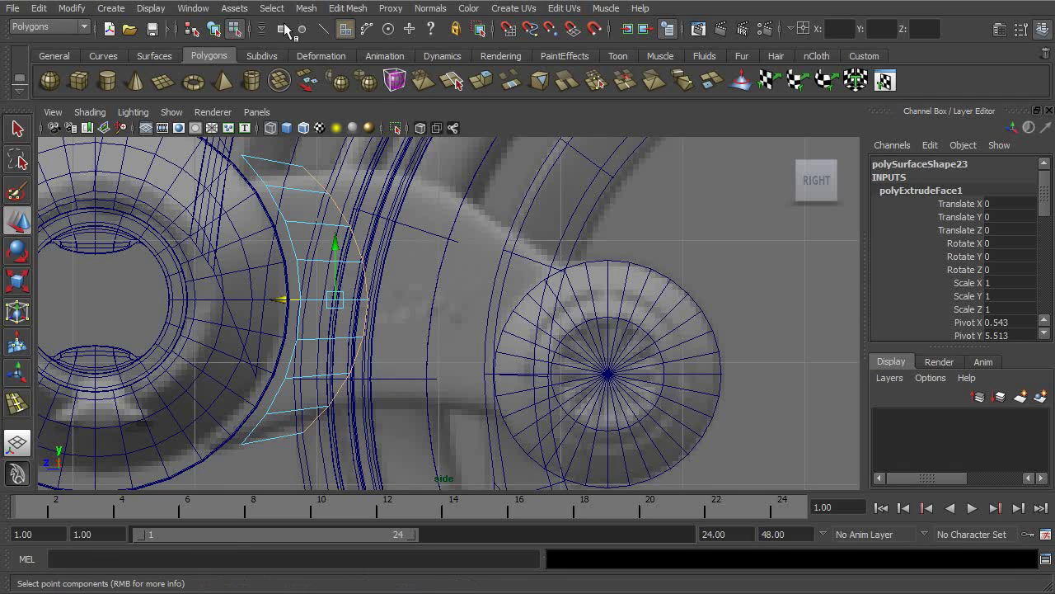
Combine the extruded strip and the rear cylinder into a single mesh.
{"action": "key", "text": "F8"}
{"action": "left_click", "coordinate": [561, 270]}
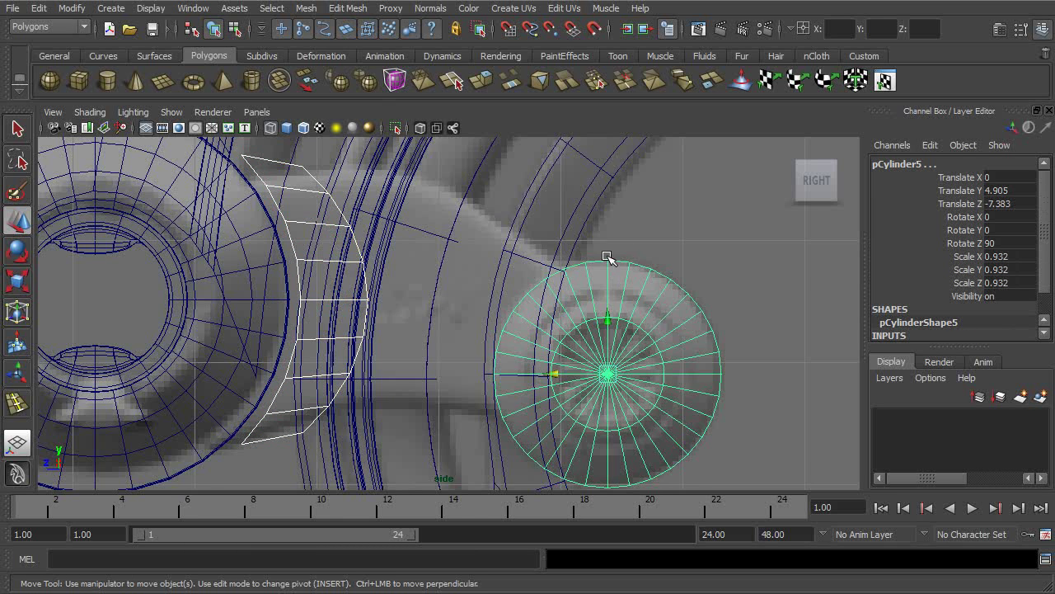
{"action": "key", "text": "space"}
{"action": "left_click", "coordinate": [305, 8]}
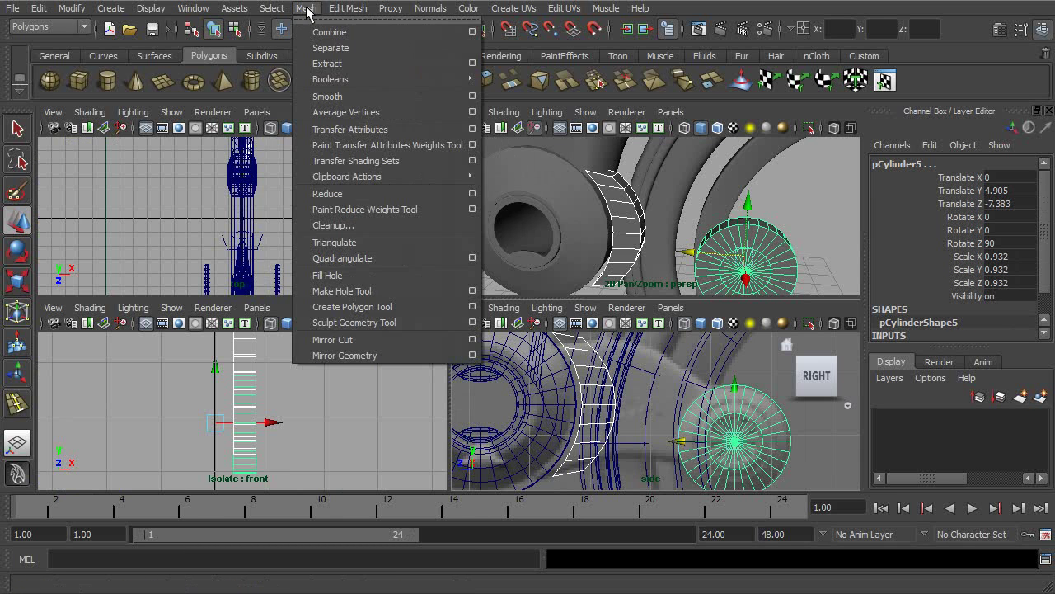
{"action": "left_click", "coordinate": [329, 30]}
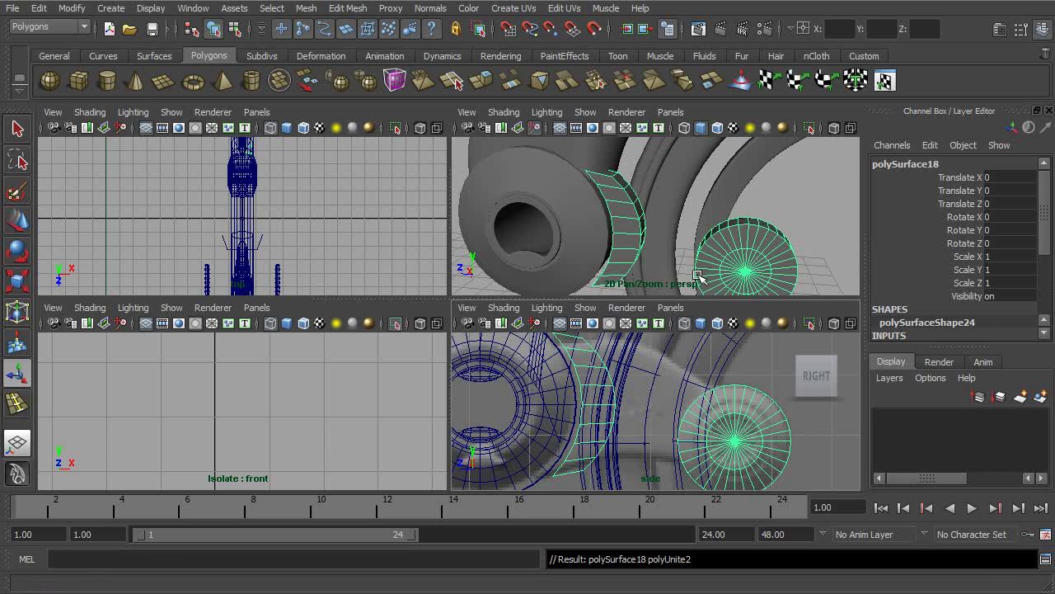
Select the strip's outer faces that look toward the rear cylinder in face mode.
{"action": "key", "text": "space"}
{"action": "scroll", "coordinate": [503, 313], "scroll_direction": "up", "scroll_amount": 5}
{"action": "right_click_drag", "start_coordinate": [362, 258], "coordinate": [364, 285]}
{"action": "left_click", "coordinate": [338, 171]}
{"action": "left_click", "coordinate": [361, 205], "text": "shift"}
{"action": "left_click", "coordinate": [380, 260], "text": "shift"}
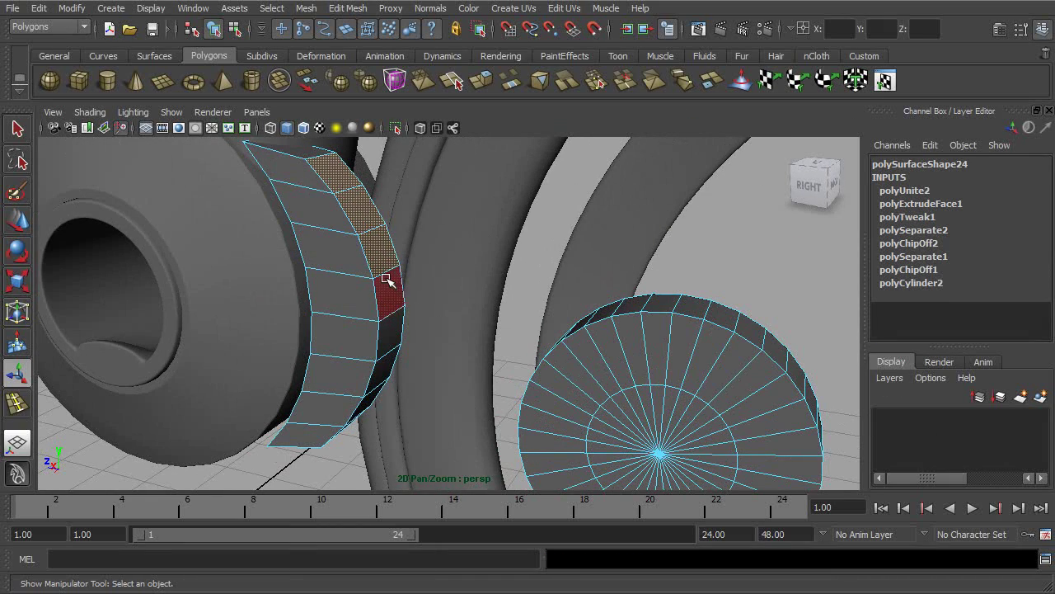
{"action": "left_click_drag", "start_coordinate": [412, 311], "coordinate": [358, 259], "text": "alt"}
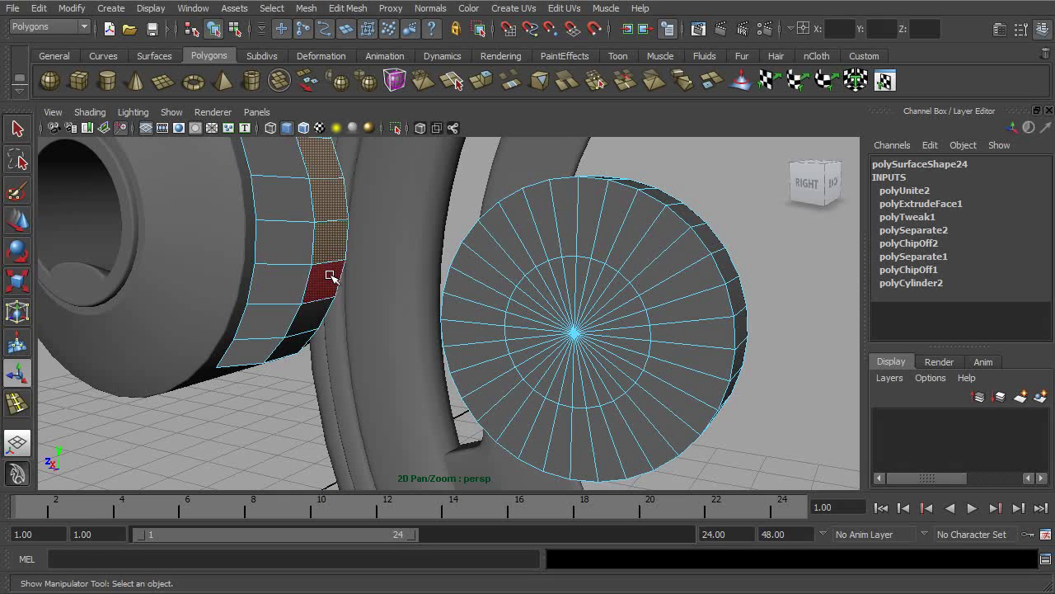
{"action": "left_click_drag", "start_coordinate": [540, 280], "coordinate": [648, 309], "text": "alt"}
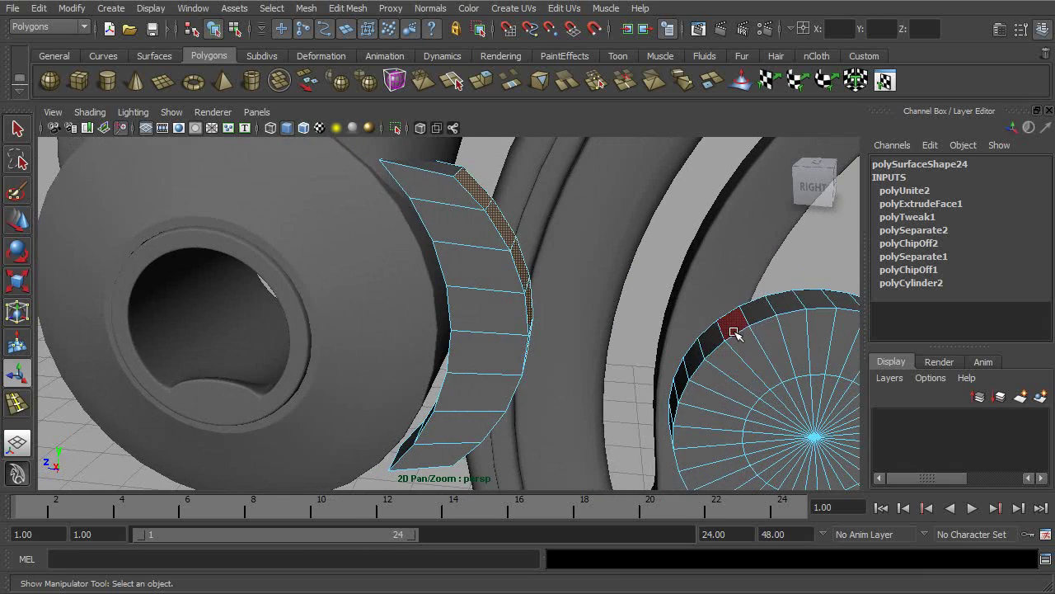
Add the cylinder's rim faces that look toward the strip to the selection, using the side-view reference to choose their extent.
{"action": "key", "text": "space"}
{"action": "middle_click_drag", "start_coordinate": [738, 395], "coordinate": [669, 359], "text": "alt"}
{"action": "right_click_drag", "start_coordinate": [670, 363], "coordinate": [852, 432], "text": "alt"}
{"action": "middle_click_drag", "start_coordinate": [628, 375], "coordinate": [666, 423], "text": "alt"}
{"action": "right_click_drag", "start_coordinate": [774, 424], "coordinate": [697, 404], "text": "alt"}
{"action": "middle_click_drag", "start_coordinate": [683, 378], "coordinate": [677, 429], "text": "alt"}
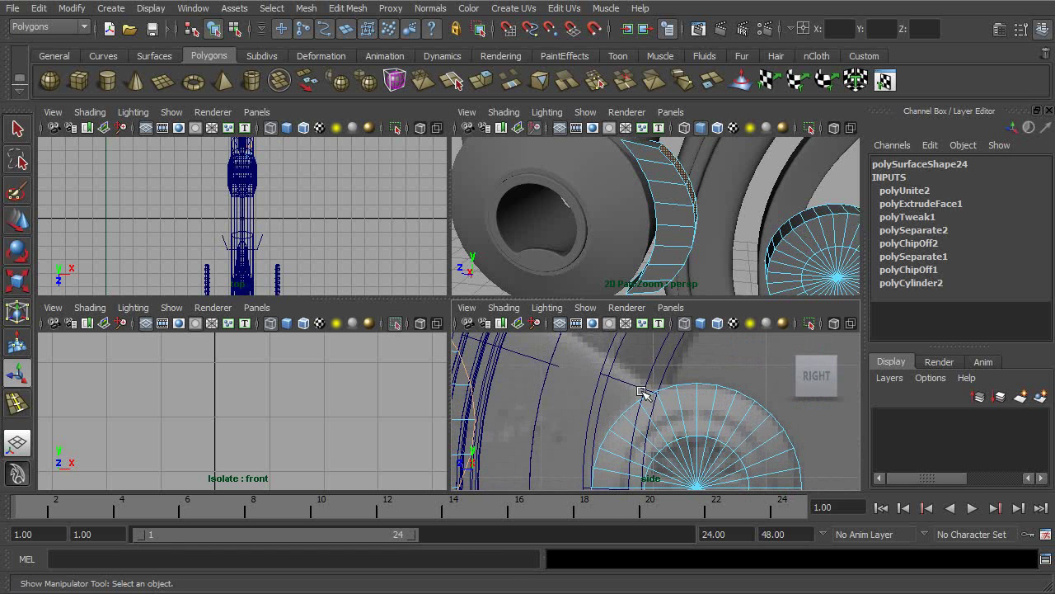
{"action": "left_click", "coordinate": [656, 405]}
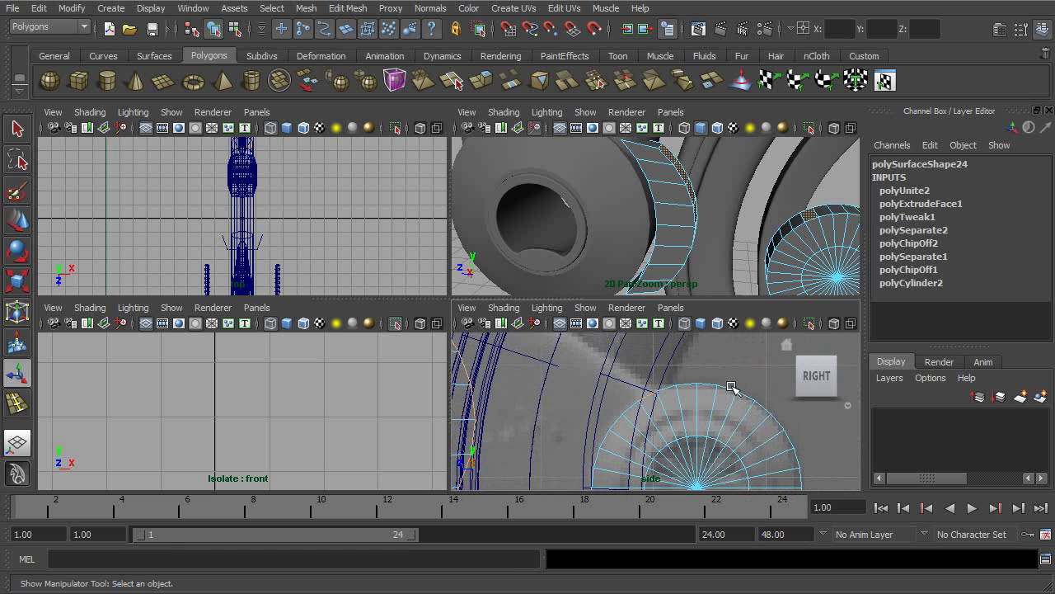
{"action": "key", "text": "space"}
{"action": "mouse_move", "coordinate": [688, 275]}
{"action": "left_mouse_down", "text": "alt"}
{"action": "mouse_move", "coordinate": [659, 302]}
{"action": "mouse_move", "coordinate": [683, 280]}
{"action": "left_mouse_up", "text": "alt"}
{"action": "left_click", "coordinate": [697, 264], "text": "shift"}
{"action": "left_click", "coordinate": [657, 321], "text": "shift"}
{"action": "left_click", "coordinate": [653, 339], "text": "shift"}
{"action": "left_click_drag", "start_coordinate": [708, 345], "coordinate": [634, 286], "text": "alt"}
{"action": "left_click", "coordinate": [724, 297], "text": "shift"}
{"action": "right_click_drag", "start_coordinate": [633, 287], "coordinate": [651, 283], "text": "alt"}
Bridge the selected strip and cylinder faces using Smooth path + curve, 4 divisions, twist 0 and taper 1.
{"action": "left_click", "coordinate": [352, 9]}
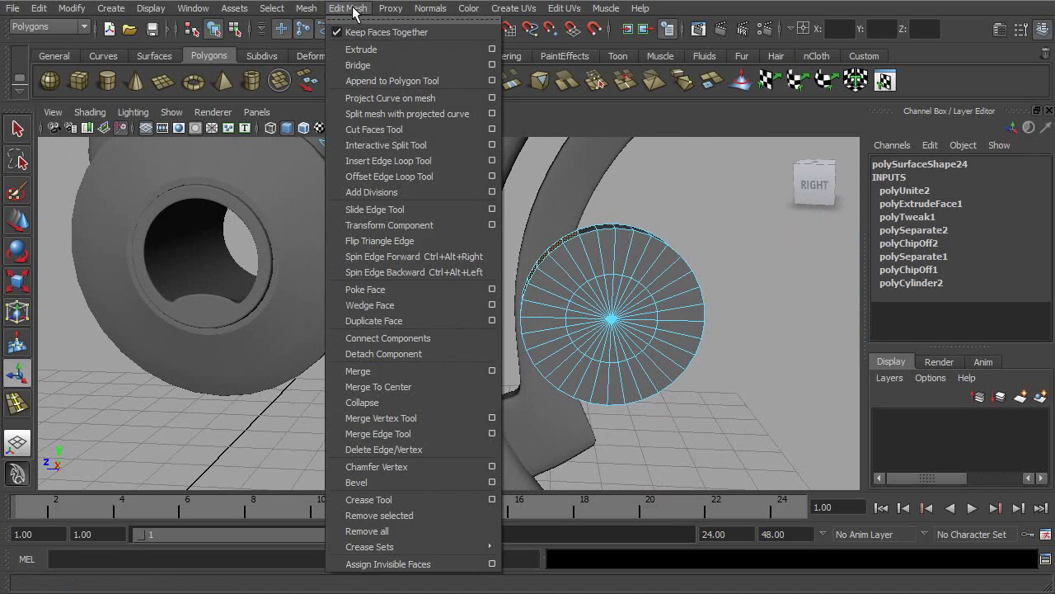
{"action": "left_click", "coordinate": [492, 65]}
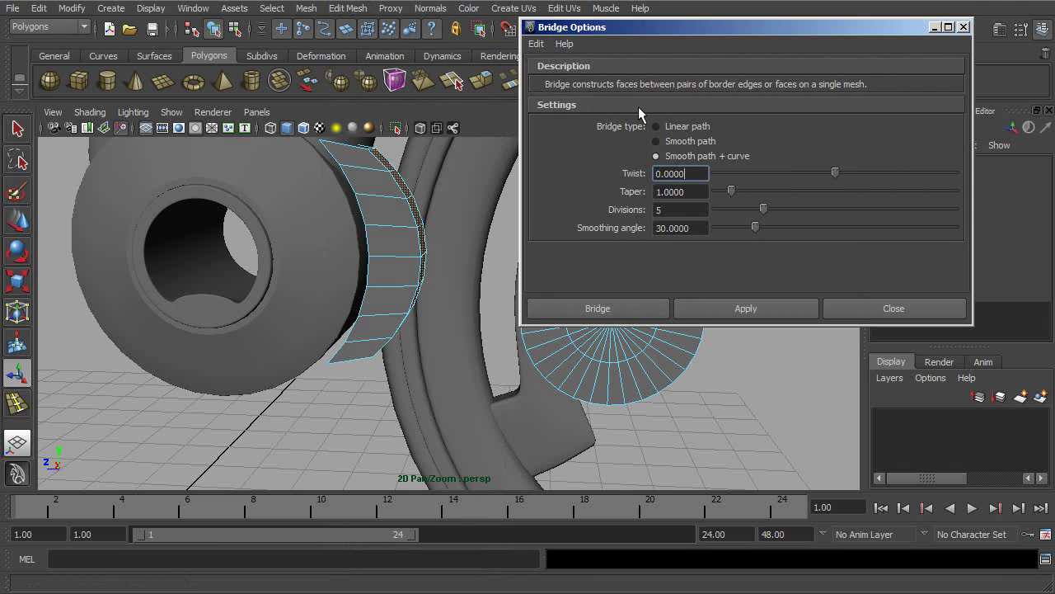
{"action": "left_click_drag", "start_coordinate": [734, 31], "coordinate": [775, 10]}
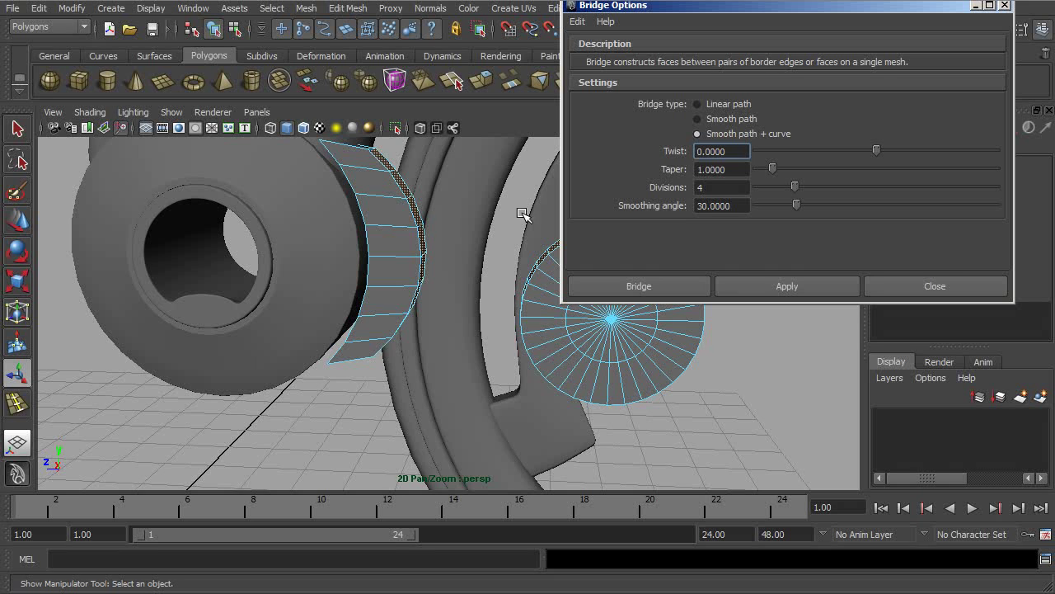
{"action": "left_click", "coordinate": [615, 288]}
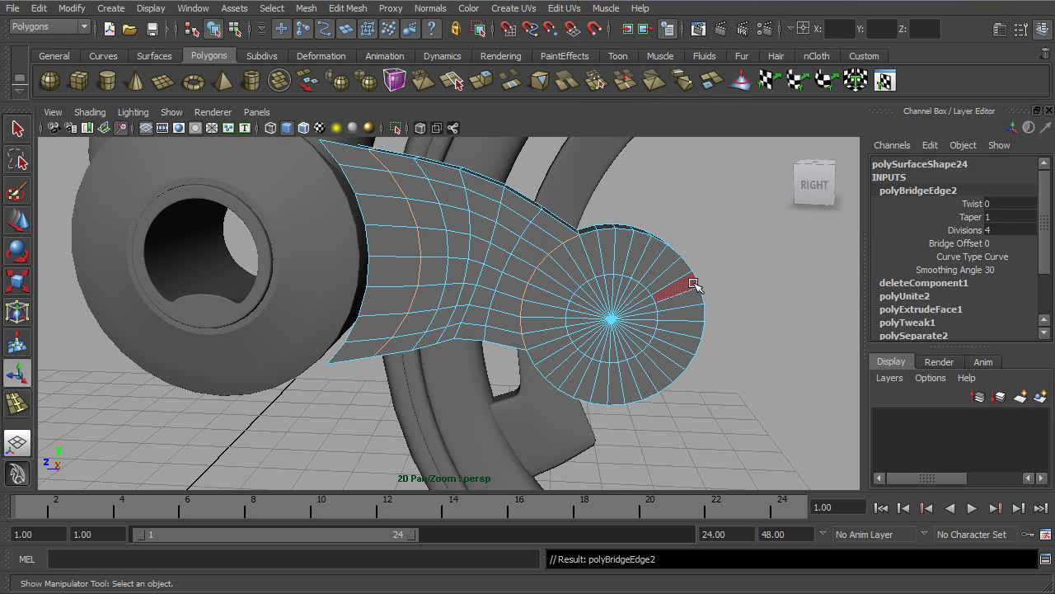
{"action": "left_click_drag", "start_coordinate": [679, 231], "coordinate": [695, 288], "text": "alt"}
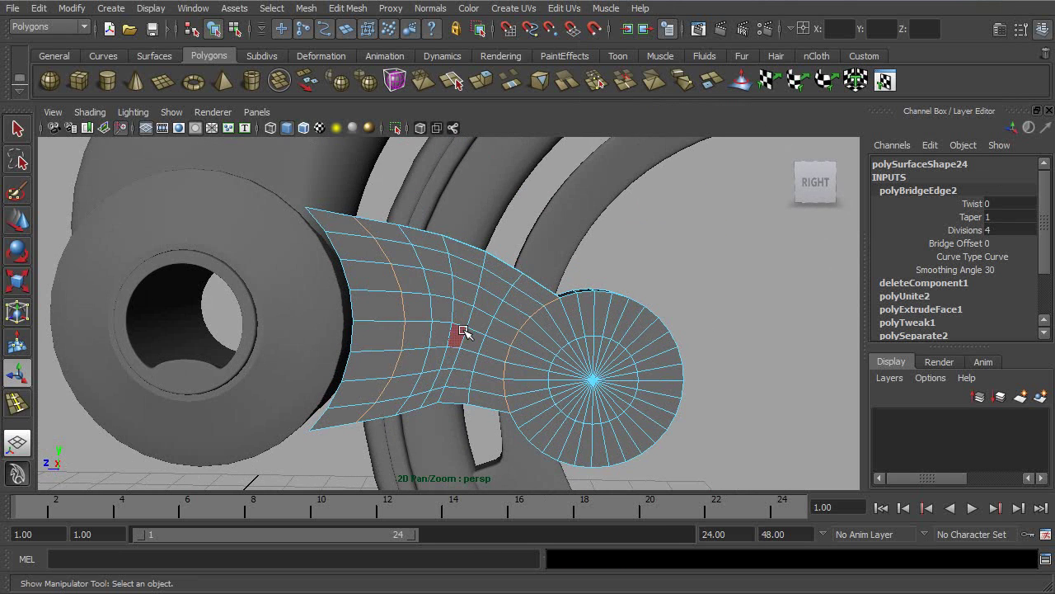
Switch to the side view and return the bridged arm mesh to object selection mode.
{"action": "key", "text": "space"}
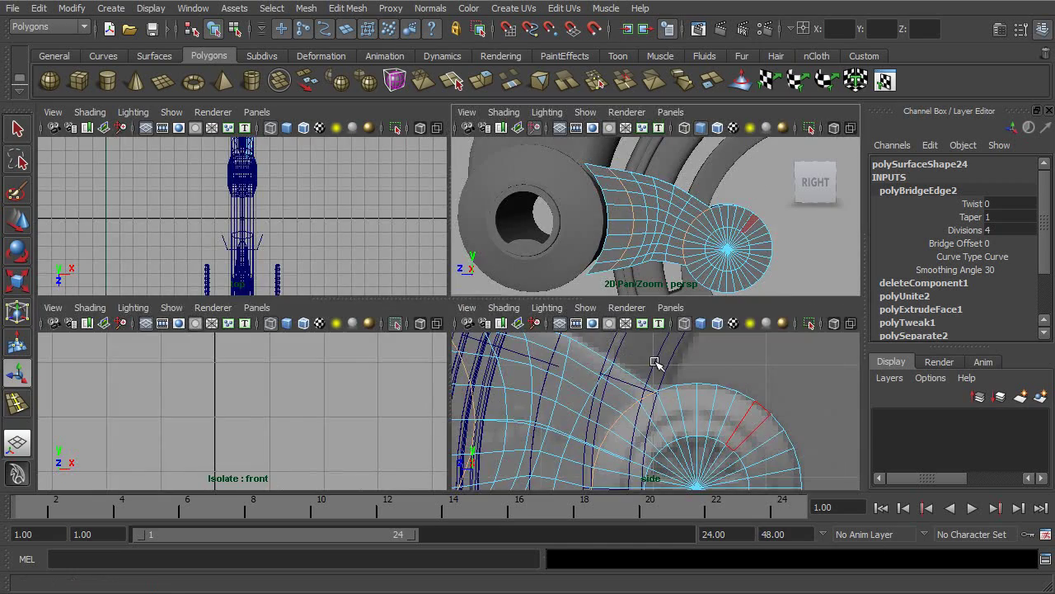
{"action": "key", "text": "space"}
{"action": "middle_click_drag", "start_coordinate": [436, 340], "coordinate": [703, 313], "text": "alt"}
{"action": "right_click_drag", "start_coordinate": [703, 313], "coordinate": [524, 320], "text": "alt"}
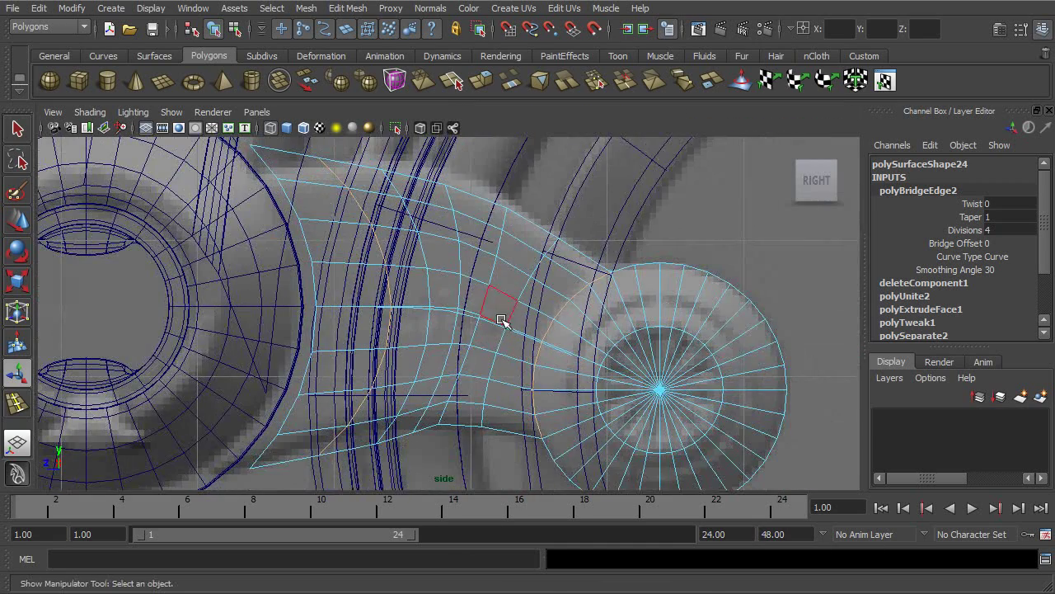
{"action": "left_click", "coordinate": [213, 29]}
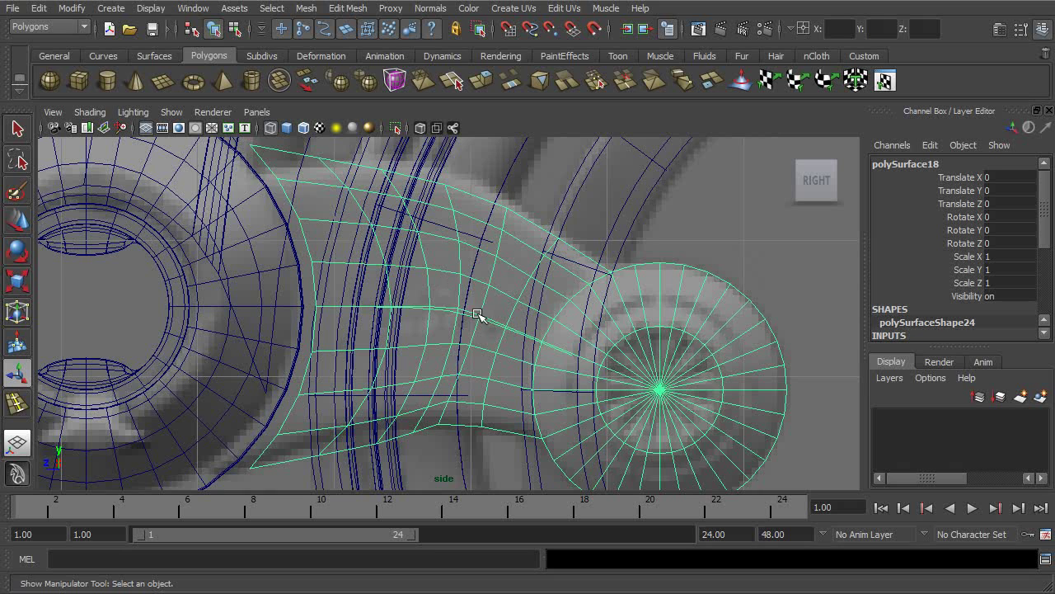
{"action": "left_click_drag", "start_coordinate": [461, 324], "coordinate": [467, 303]}
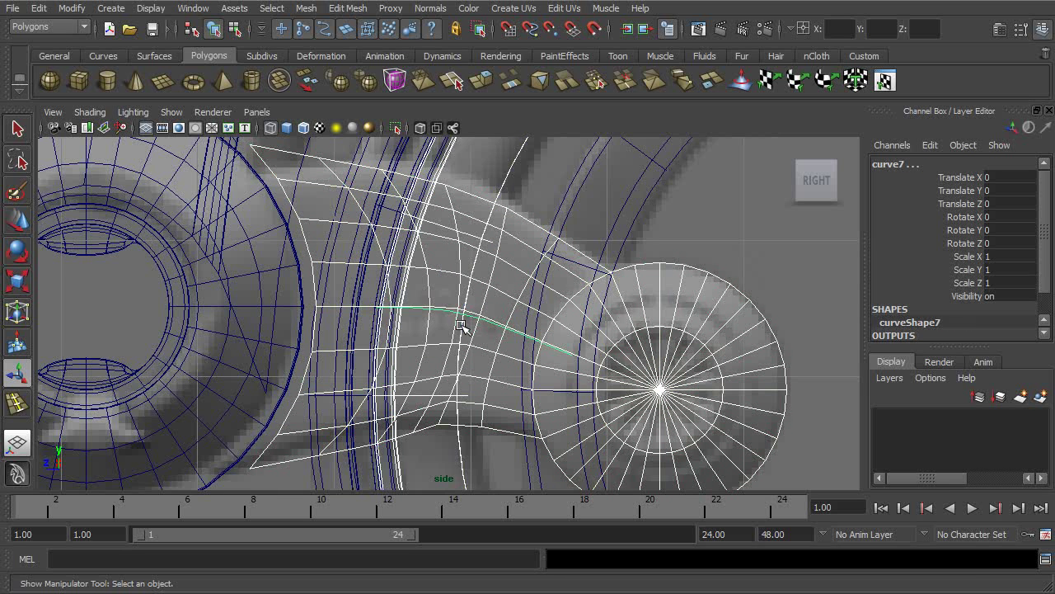
{"action": "left_click", "coordinate": [528, 297], "text": "ctrl"}
{"action": "key", "text": "ctrl+z"}
{"action": "key", "text": "ctrl+z"}
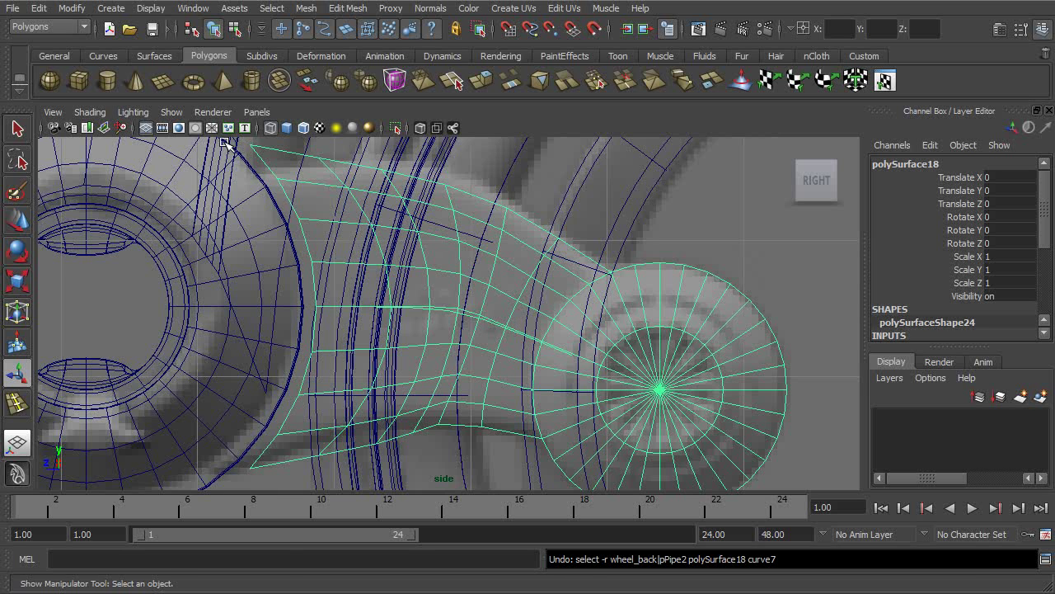
Isolate the arm mesh in the side view and show the control vertices of its bridge curve.
{"action": "left_click", "coordinate": [171, 111]}
{"action": "mouse_move", "coordinate": [299, 140]}
{"action": "left_click", "coordinate": [333, 146]}
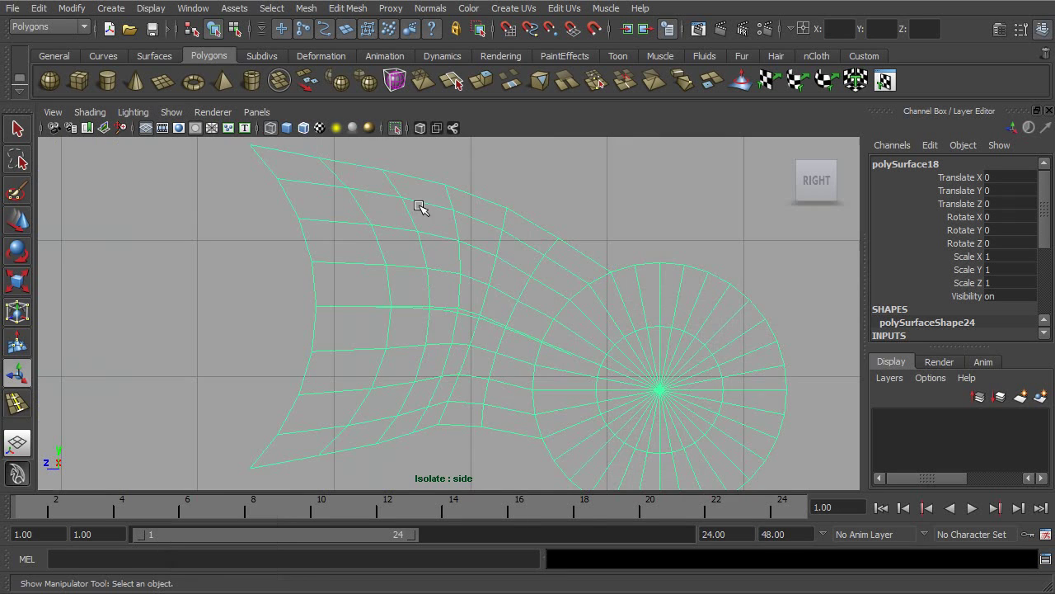
{"action": "left_click", "coordinate": [465, 314]}
{"action": "right_click_drag", "start_coordinate": [645, 209], "coordinate": [607, 204]}
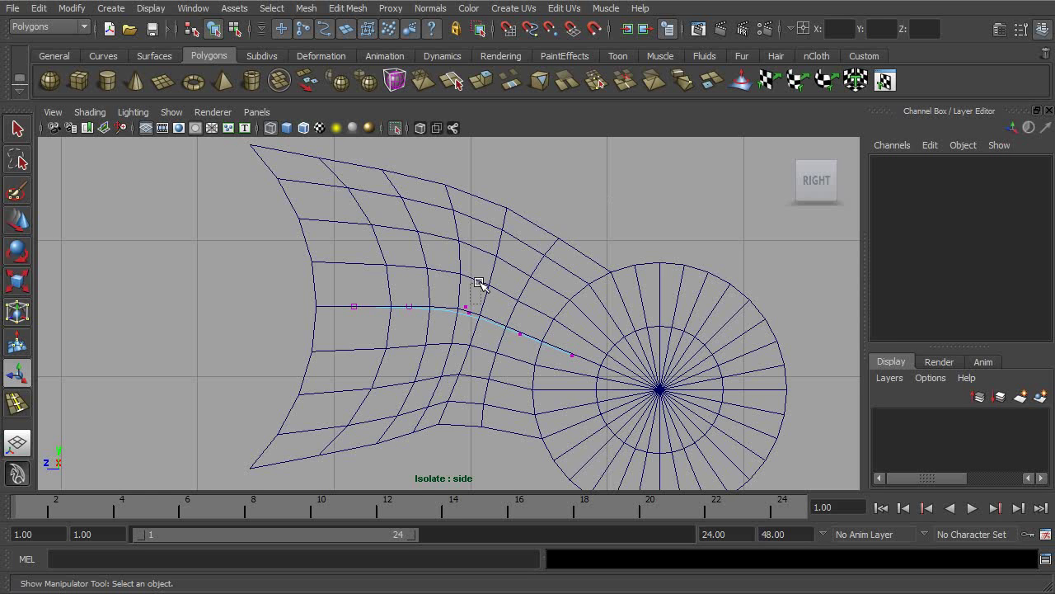
Move the bridge curve's middle control vertices toward the rear cylinder to smooth the arm's bend.
{"action": "left_click", "coordinate": [467, 316]}
{"action": "key", "text": "w"}
{"action": "left_click_drag", "start_coordinate": [470, 306], "coordinate": [528, 335]}
{"action": "left_click", "coordinate": [520, 333]}
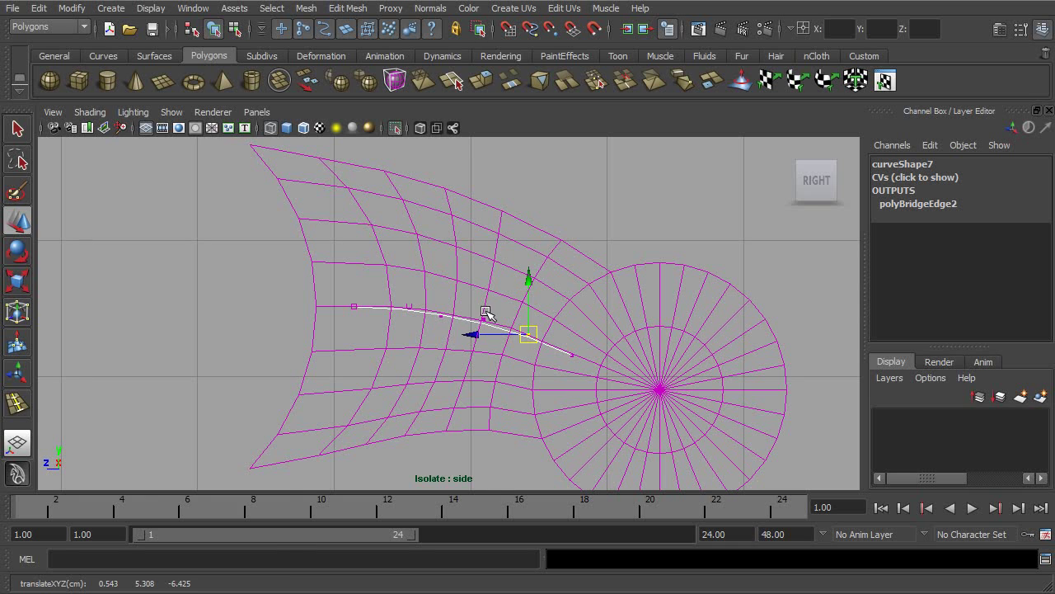
Turn off isolation and adjust the curve's middle control vertices so the arm follows the reference image.
{"action": "left_click", "coordinate": [171, 112]}
{"action": "mouse_move", "coordinate": [274, 137]}
{"action": "left_click", "coordinate": [326, 149]}
{"action": "left_click", "coordinate": [483, 321]}
{"action": "left_click_drag", "start_coordinate": [484, 320], "coordinate": [487, 312]}
{"action": "left_click_drag", "start_coordinate": [459, 279], "coordinate": [440, 313]}
{"action": "left_click_drag", "start_coordinate": [387, 339], "coordinate": [441, 310]}
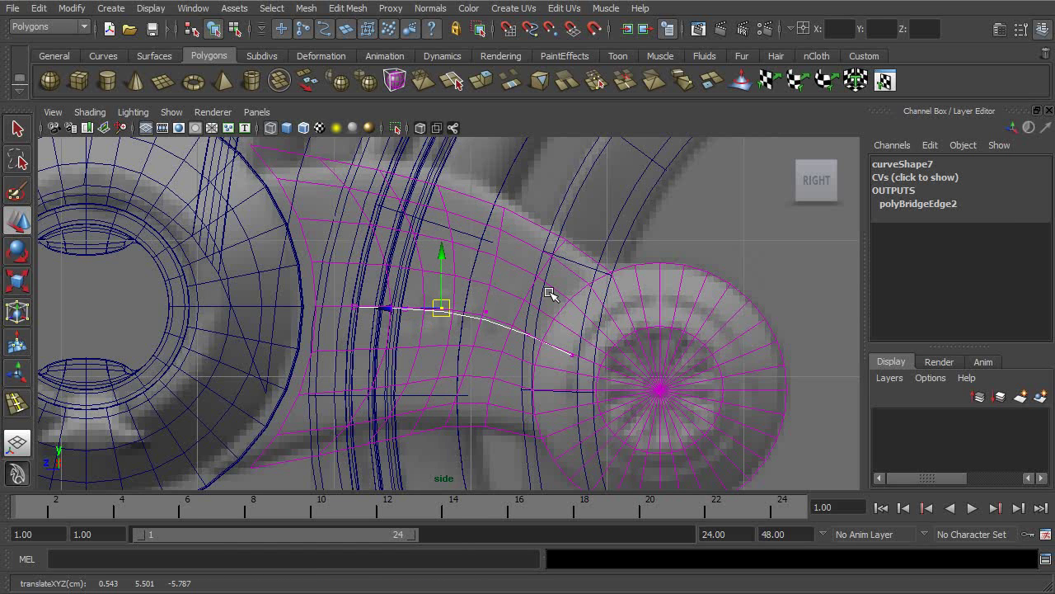
Set the bridge's divisions to 2.
{"action": "left_click", "coordinate": [905, 207]}
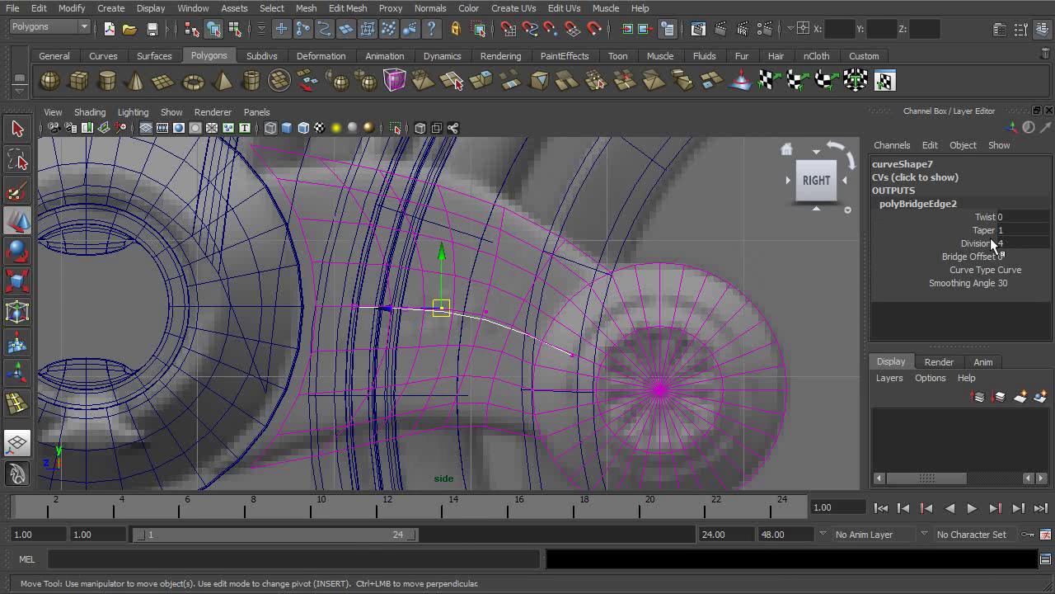
{"action": "left_click", "coordinate": [973, 243]}
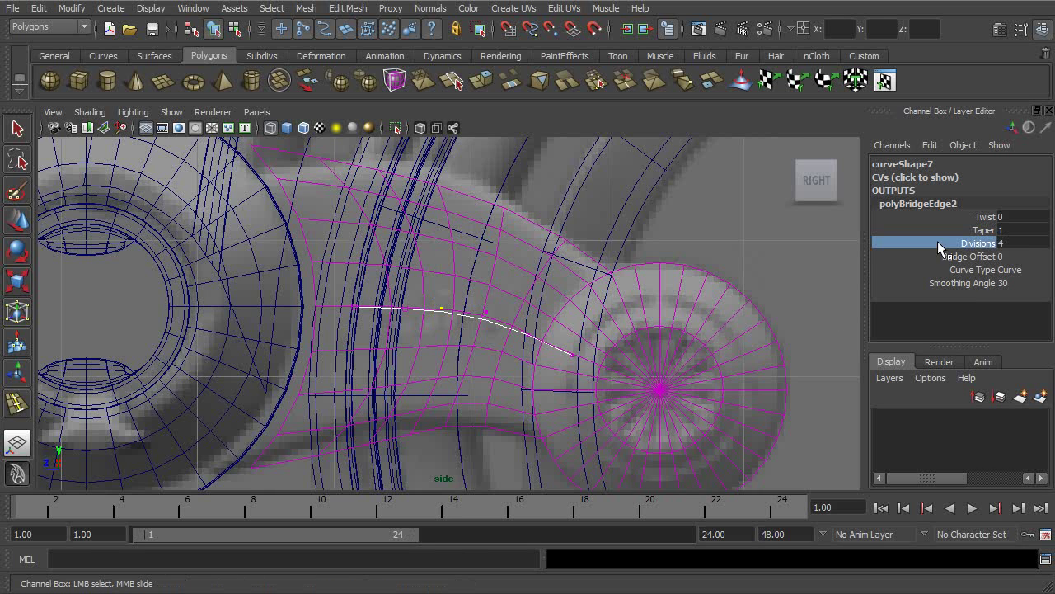
{"action": "middle_click_drag", "start_coordinate": [805, 243], "coordinate": [777, 244]}
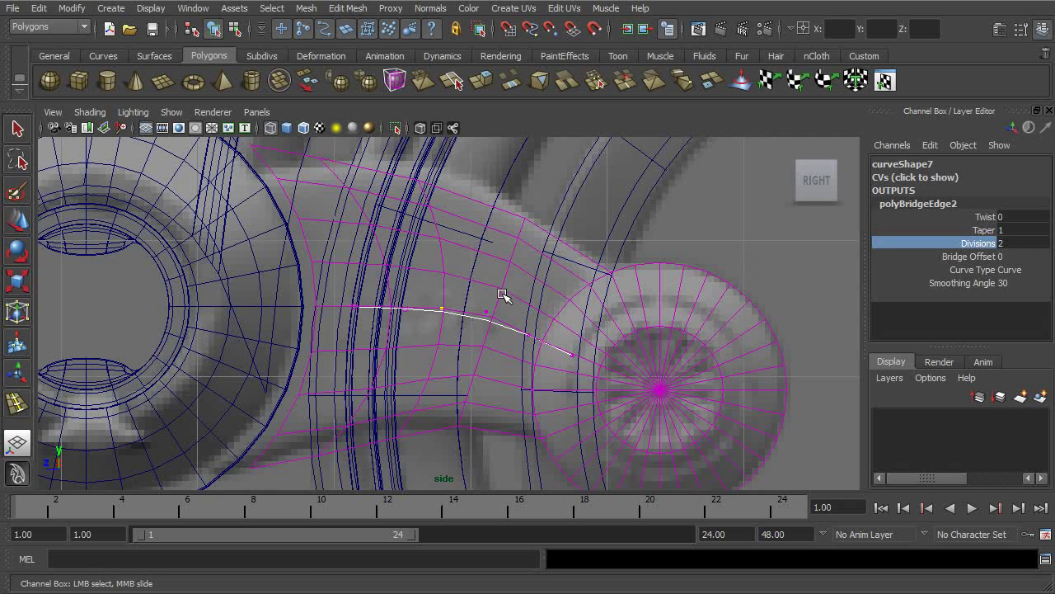
Shift the bridge curve's two middle control vertices toward the wheel hub to refine the arm's profile.
{"action": "key", "text": "w"}
{"action": "left_click", "coordinate": [431, 311]}
{"action": "left_click_drag", "start_coordinate": [425, 311], "coordinate": [393, 306]}
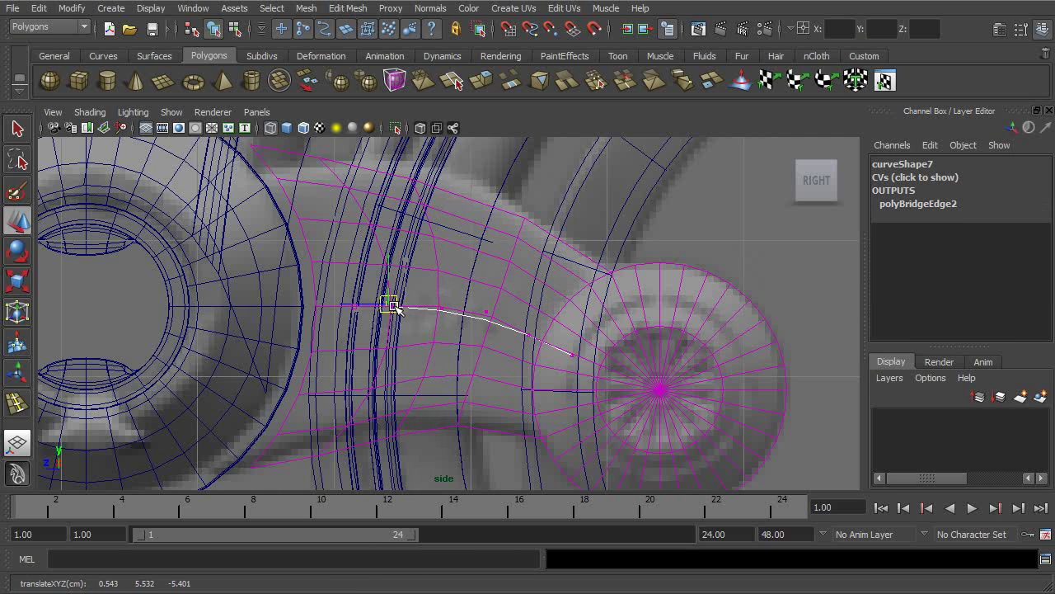
{"action": "left_click", "coordinate": [485, 311]}
{"action": "left_click_drag", "start_coordinate": [485, 311], "coordinate": [478, 317]}
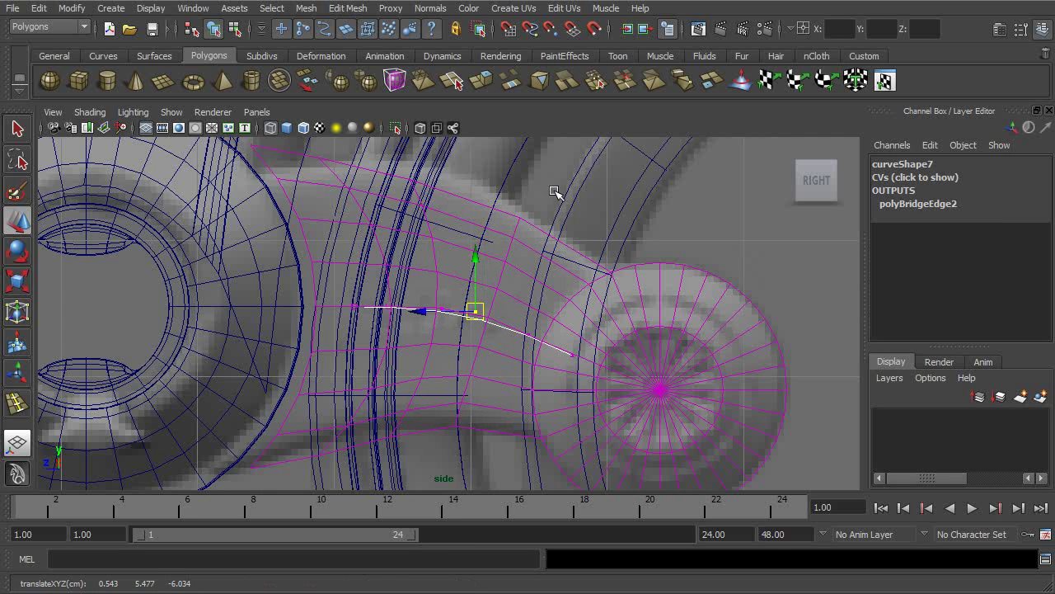
Select the arm mesh and delete its construction history.
{"action": "left_click", "coordinate": [639, 273]}
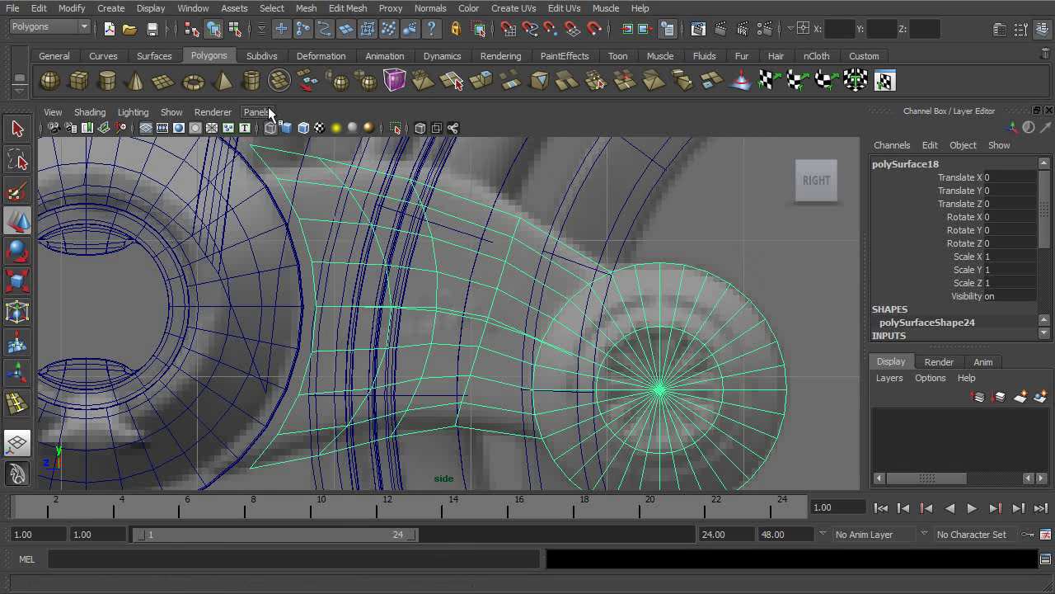
{"action": "left_click", "coordinate": [38, 8]}
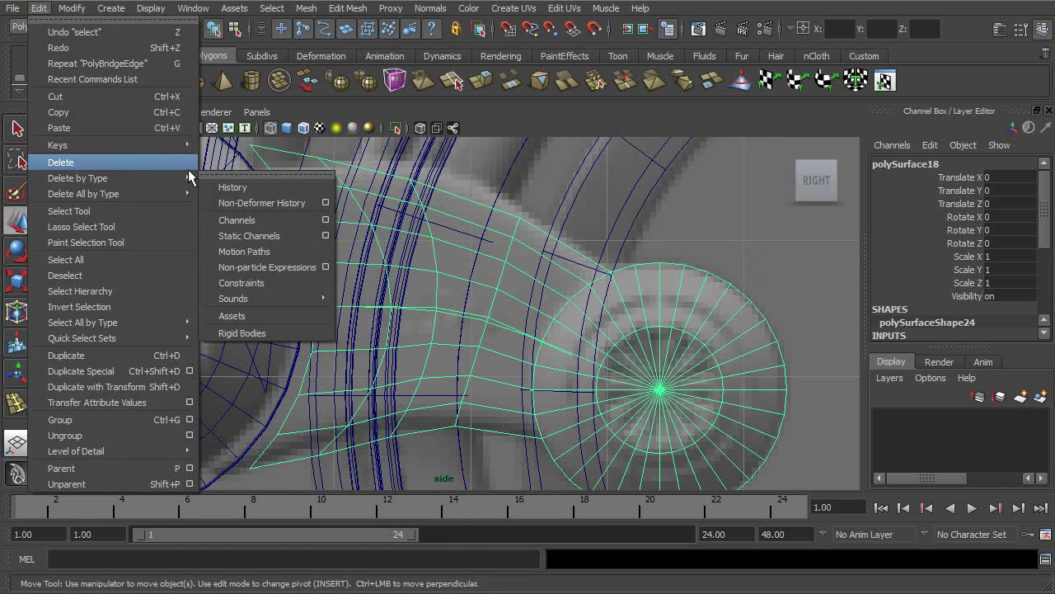
{"action": "mouse_move", "coordinate": [157, 176]}
{"action": "left_click", "coordinate": [218, 185]}
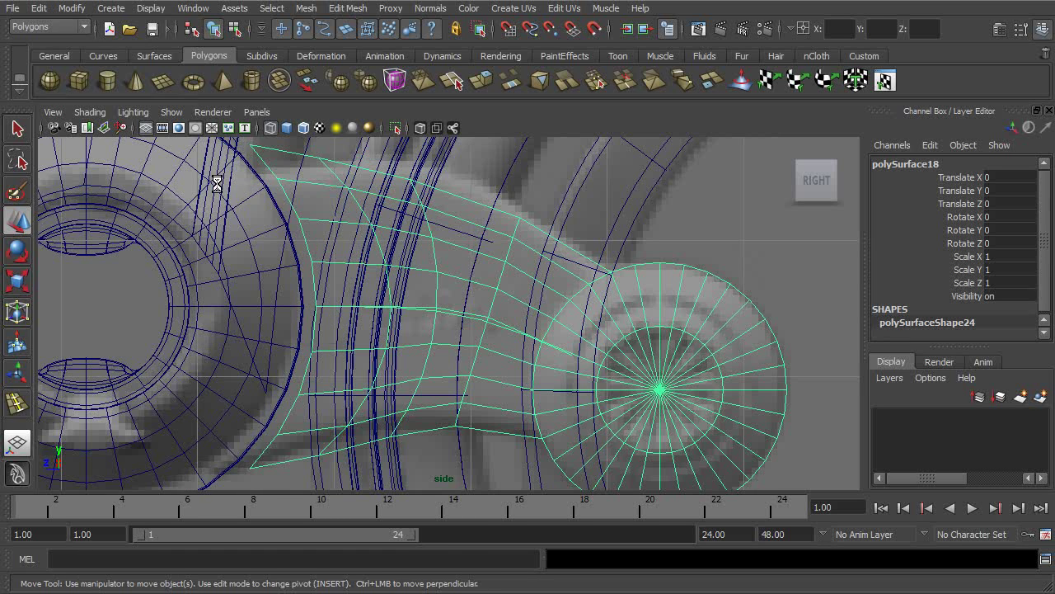
Delete the leftover bridge curve from the middle of the arm.
{"action": "left_click", "coordinate": [485, 316]}
{"action": "left_click_drag", "start_coordinate": [389, 254], "coordinate": [447, 284], "text": "ctrl"}
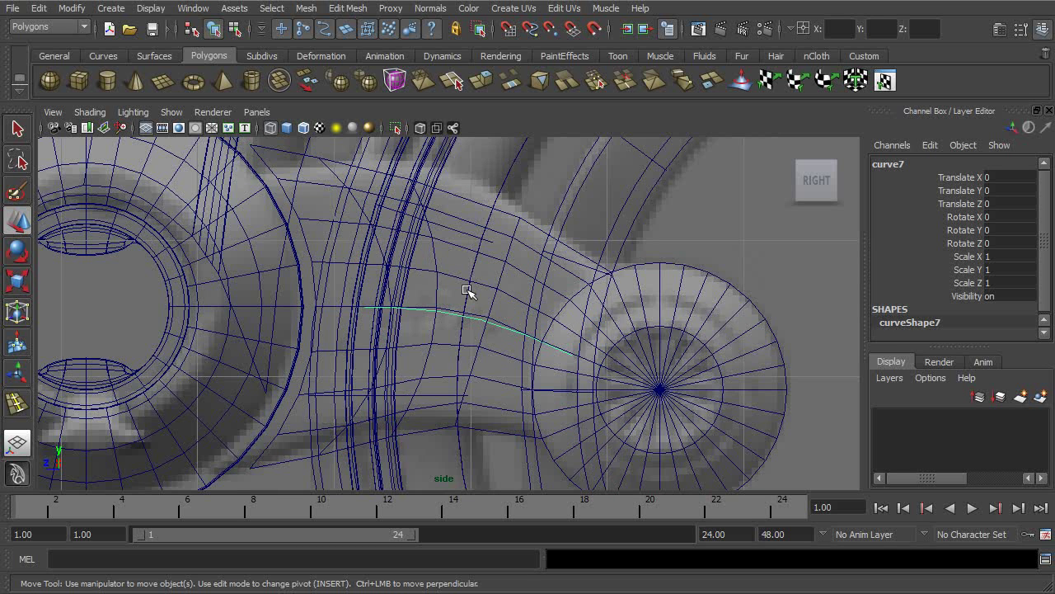
{"action": "right_click_drag", "start_coordinate": [608, 310], "coordinate": [598, 309], "text": "alt"}
{"action": "key", "text": "Delete"}
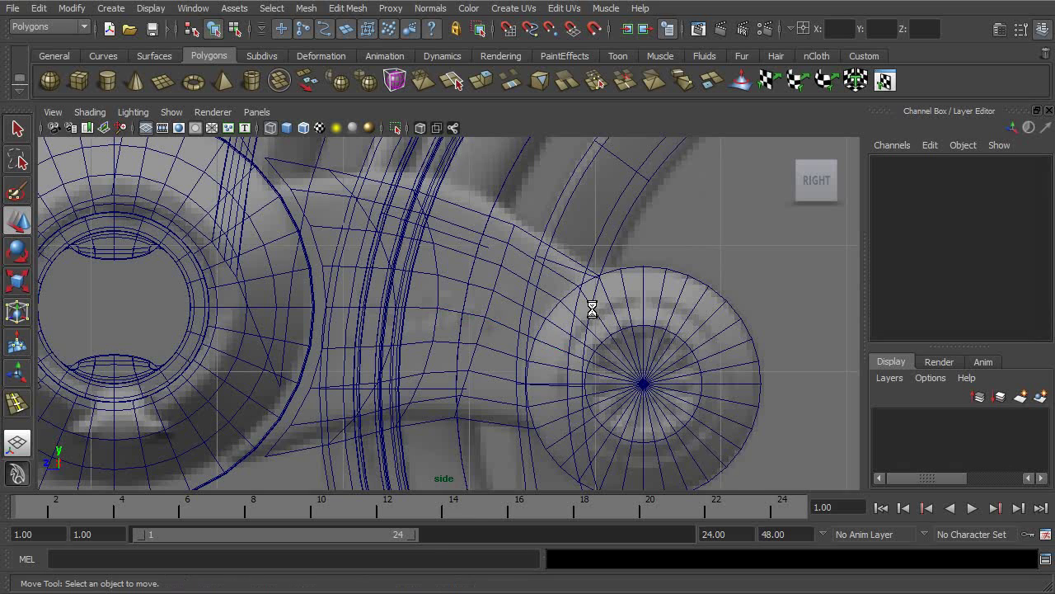
Review the Bridge options with the Linear path type and close them without bridging.
{"action": "left_click", "coordinate": [517, 251]}
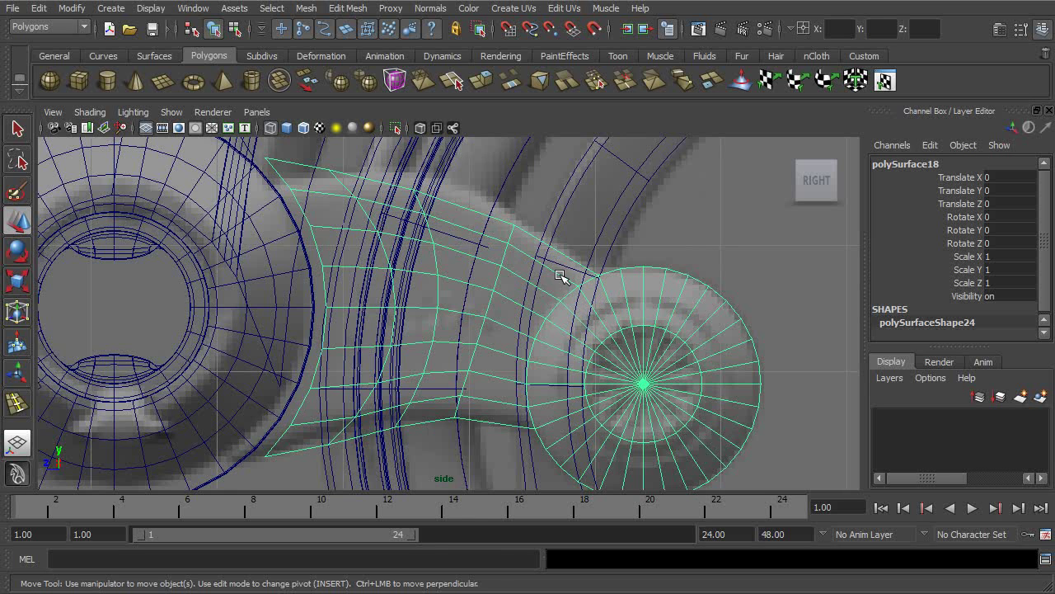
{"action": "left_click", "coordinate": [347, 8]}
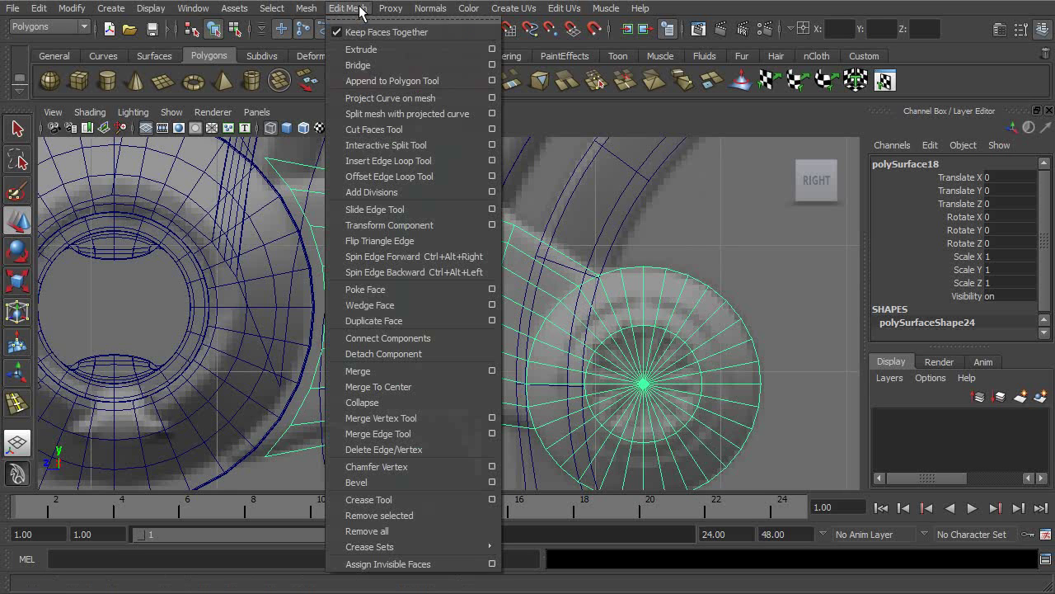
{"action": "left_click", "coordinate": [493, 66]}
{"action": "left_click", "coordinate": [699, 105]}
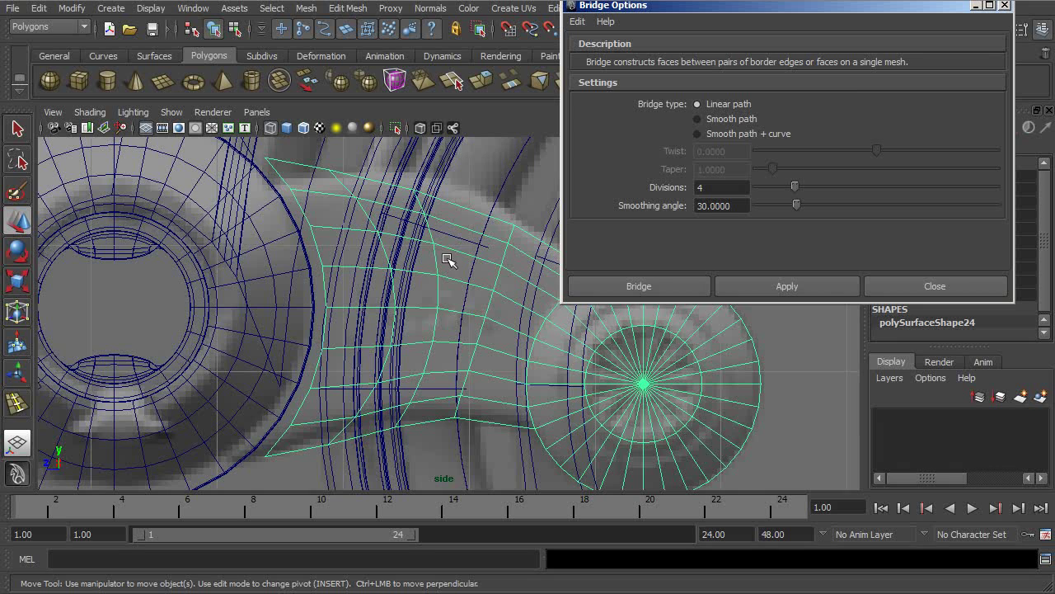
{"action": "left_click", "coordinate": [924, 283]}
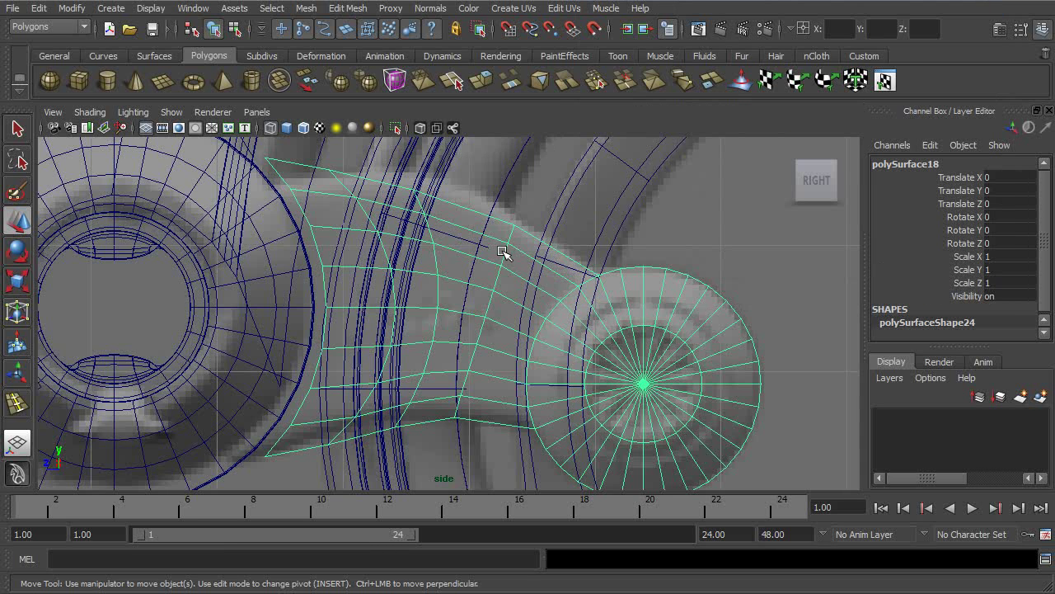
Switch the arm to vertex mode and raise the mid-arm vertices on its upper edge to the reference outline.
{"action": "right_click_drag", "start_coordinate": [455, 208], "coordinate": [420, 208]}
{"action": "middle_click_drag", "start_coordinate": [427, 225], "coordinate": [418, 252], "text": "alt"}
{"action": "right_click_drag", "start_coordinate": [418, 251], "coordinate": [458, 212], "text": "alt"}
{"action": "left_click_drag", "start_coordinate": [383, 191], "coordinate": [397, 218]}
{"action": "left_click", "coordinate": [435, 182]}
{"action": "key", "text": "ctrl+z"}
{"action": "left_click_drag", "start_coordinate": [431, 186], "coordinate": [430, 179]}
Move the upper-edge and corner vertices beside the hub to match the arm outline in the reference.
{"action": "left_click_drag", "start_coordinate": [363, 156], "coordinate": [290, 212]}
{"action": "left_click_drag", "start_coordinate": [310, 171], "coordinate": [312, 174]}
{"action": "left_click_drag", "start_coordinate": [245, 210], "coordinate": [244, 213]}
{"action": "left_click_drag", "start_coordinate": [249, 198], "coordinate": [255, 209]}
{"action": "left_click_drag", "start_coordinate": [240, 140], "coordinate": [210, 176]}
{"action": "left_click_drag", "start_coordinate": [220, 162], "coordinate": [232, 181]}
{"action": "left_click", "coordinate": [295, 180]}
{"action": "left_click_drag", "start_coordinate": [296, 180], "coordinate": [297, 183]}
Reposition the upper-edge vertices and the inner vertices below them at mid-arm to follow the reference evenly.
{"action": "left_click", "coordinate": [433, 196]}
{"action": "left_click_drag", "start_coordinate": [435, 196], "coordinate": [429, 221]}
{"action": "left_click", "coordinate": [513, 241]}
{"action": "middle_click_drag", "start_coordinate": [532, 269], "coordinate": [503, 266]}
{"action": "left_click", "coordinate": [505, 261]}
{"action": "left_click", "coordinate": [418, 263]}
{"action": "middle_click_drag", "start_coordinate": [418, 264], "coordinate": [431, 302]}
{"action": "left_click", "coordinate": [423, 296]}
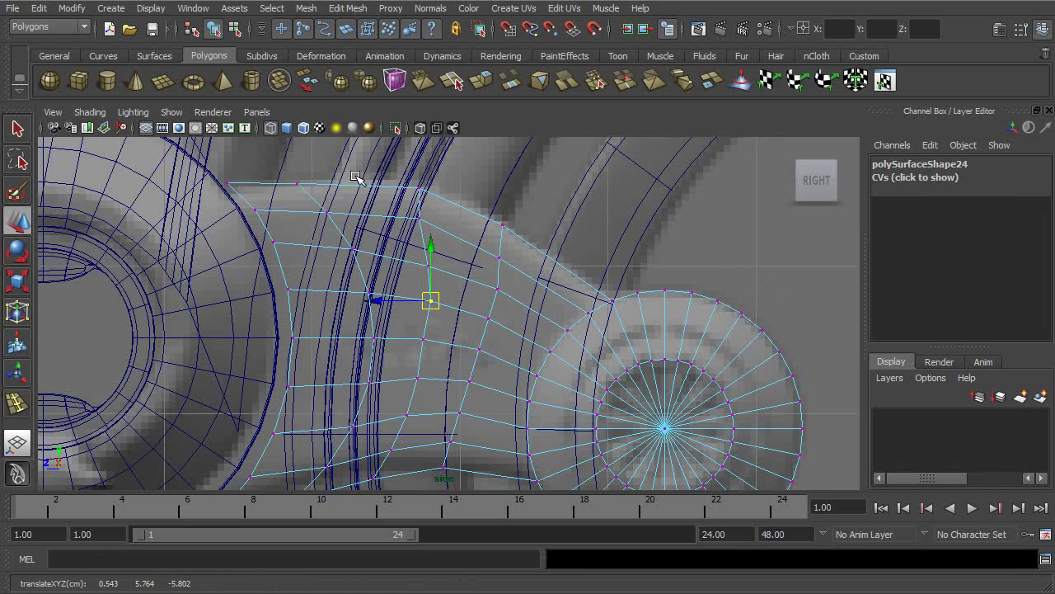
Turn on the arm's smooth mesh preview and pull its upper mid-arm vertices onto the reference outline.
{"action": "left_click", "coordinate": [213, 28]}
{"action": "key", "text": "3"}
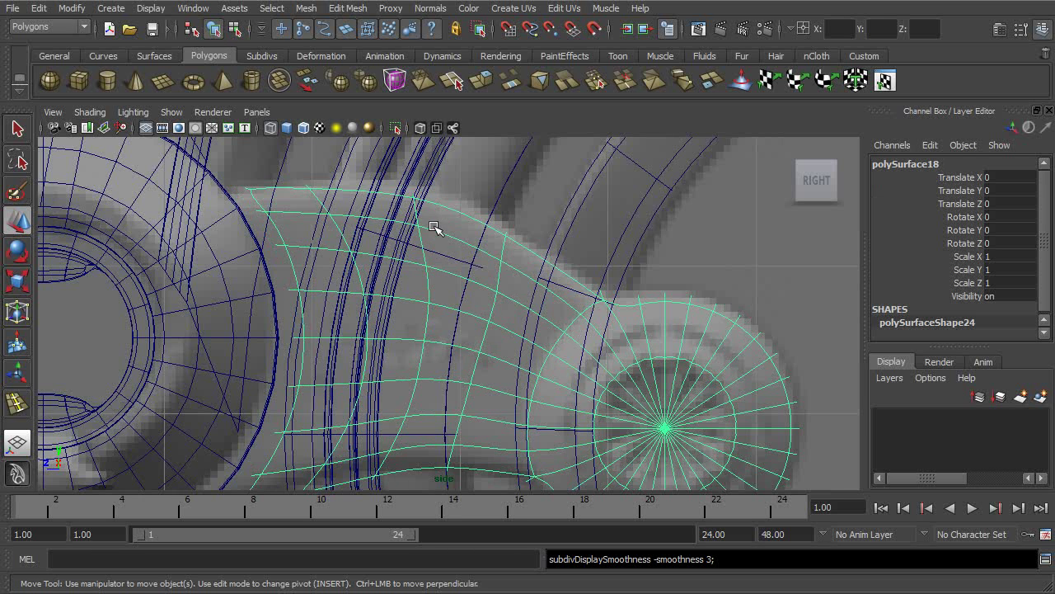
{"action": "right_click_drag", "start_coordinate": [449, 207], "coordinate": [412, 207]}
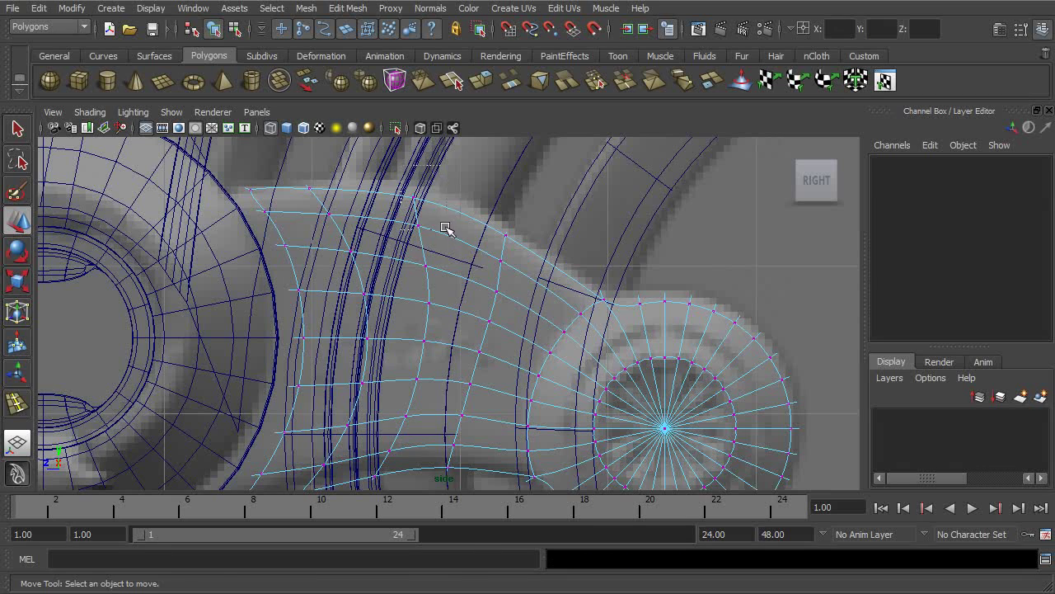
{"action": "left_click", "coordinate": [418, 202]}
{"action": "middle_click_drag", "start_coordinate": [418, 205], "coordinate": [420, 203]}
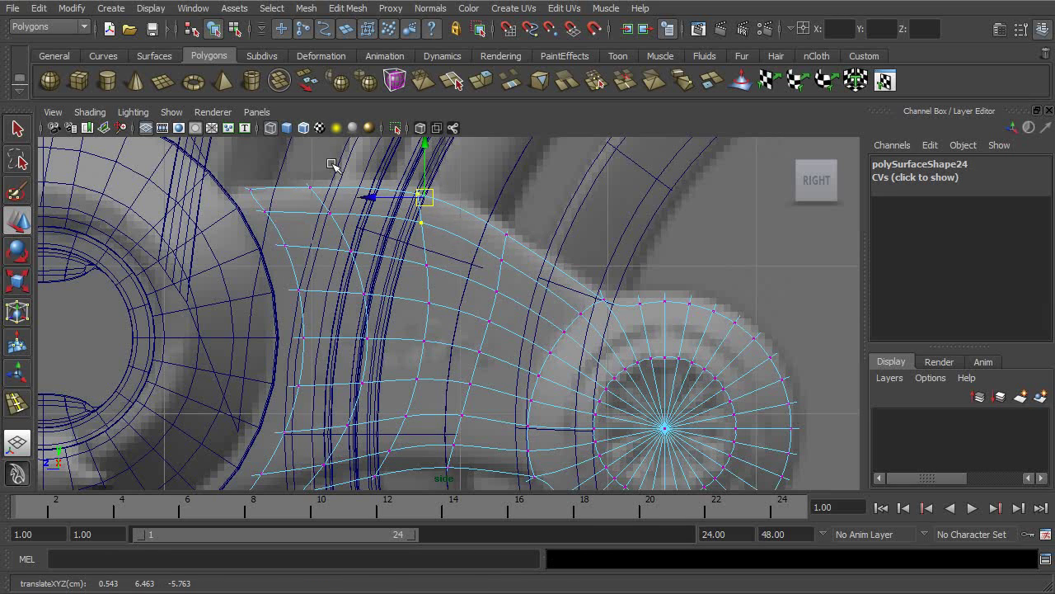
{"action": "left_click", "coordinate": [365, 254]}
{"action": "middle_click_drag", "start_coordinate": [365, 255], "coordinate": [418, 231], "text": "alt"}
{"action": "key", "text": "ctrl+z"}
{"action": "left_click_drag", "start_coordinate": [381, 390], "coordinate": [345, 414]}
{"action": "middle_click_drag", "start_coordinate": [345, 415], "coordinate": [490, 387]}
{"action": "key", "text": "ctrl+z"}
Move the inner vertices in the lower half of the arm to even out the edge flow.
{"action": "left_click_drag", "start_coordinate": [499, 392], "coordinate": [492, 353]}
{"action": "left_click_drag", "start_coordinate": [521, 312], "coordinate": [506, 327]}
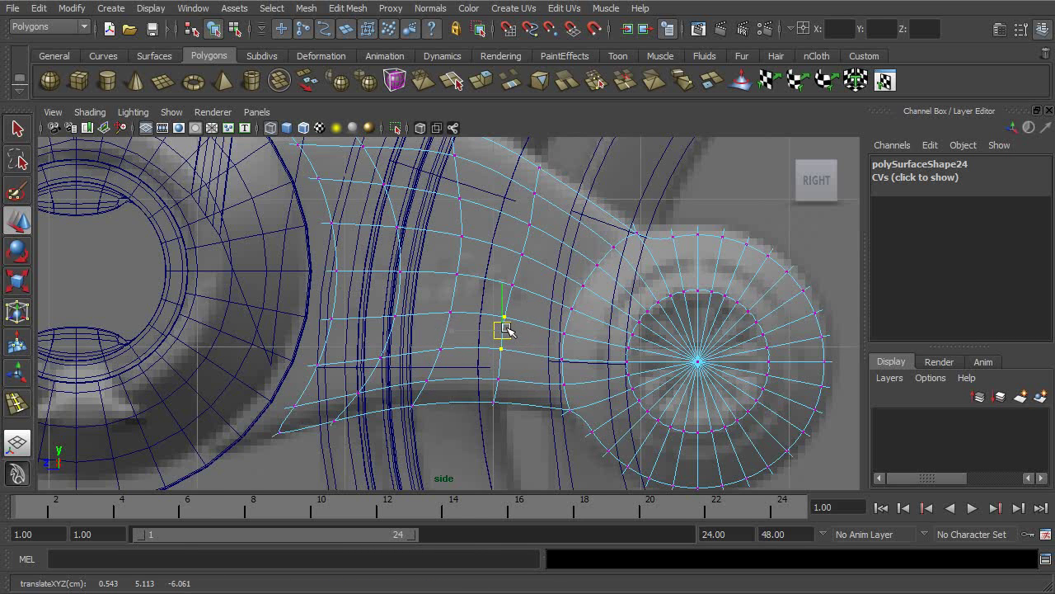
{"action": "middle_click_drag", "start_coordinate": [525, 316], "coordinate": [543, 322], "text": "alt"}
{"action": "left_click_drag", "start_coordinate": [521, 336], "coordinate": [466, 353]}
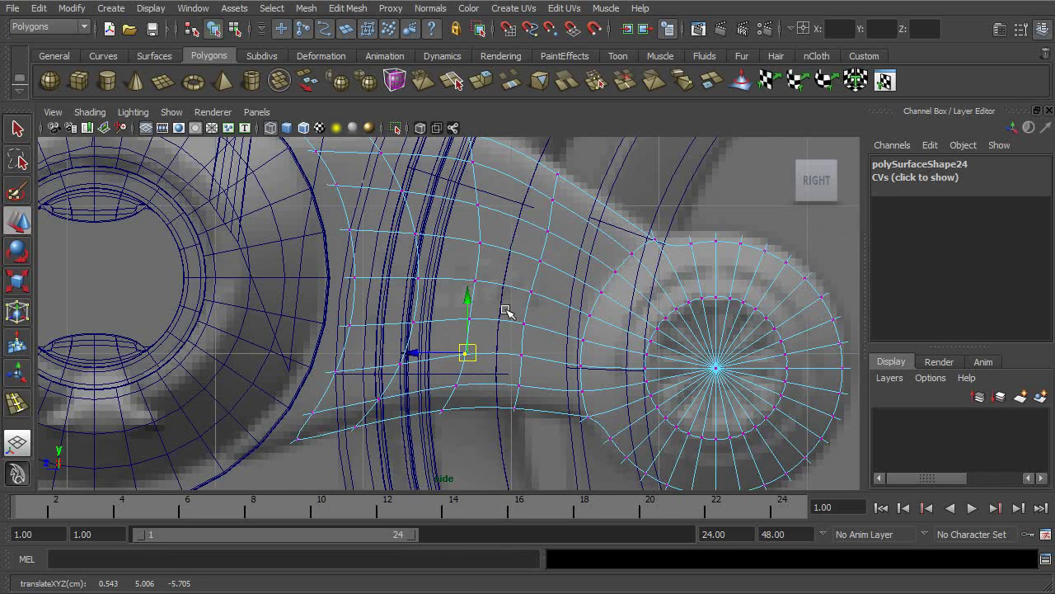
Adjust the upper mid-arm vertices and the upper-edge vertices near the hub to refine the smoothed outline.
{"action": "middle_click_drag", "start_coordinate": [499, 186], "coordinate": [484, 287], "text": "alt"}
{"action": "left_click_drag", "start_coordinate": [484, 217], "coordinate": [449, 274]}
{"action": "left_click_drag", "start_coordinate": [459, 239], "coordinate": [475, 241]}
{"action": "left_click", "coordinate": [465, 313]}
{"action": "left_click_drag", "start_coordinate": [466, 316], "coordinate": [474, 347]}
{"action": "left_click_drag", "start_coordinate": [387, 223], "coordinate": [365, 234]}
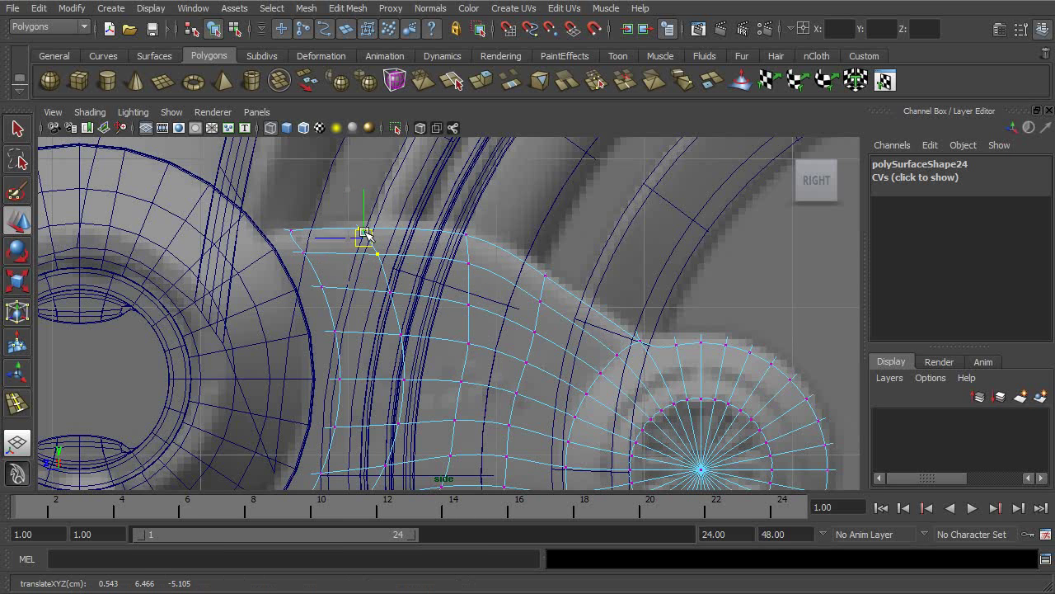
Return to the perspective view and put the arm in object mode with smooth preview off.
{"action": "middle_click_drag", "start_coordinate": [565, 327], "coordinate": [499, 254], "text": "alt"}
{"action": "middle_click_drag", "start_coordinate": [574, 294], "coordinate": [503, 257], "text": "alt"}
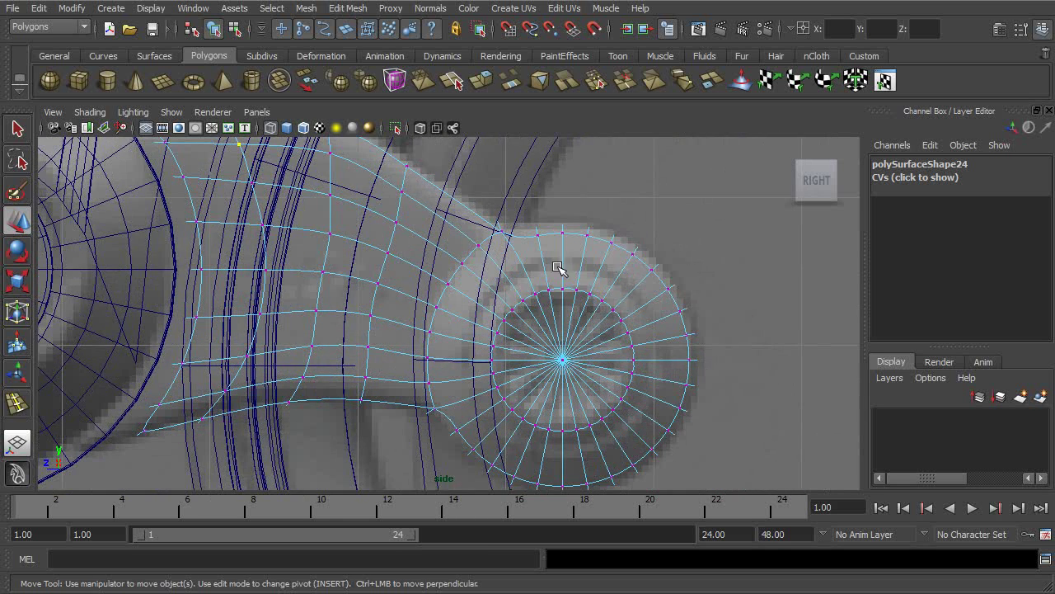
{"action": "key", "text": "space"}
{"action": "key", "text": "space"}
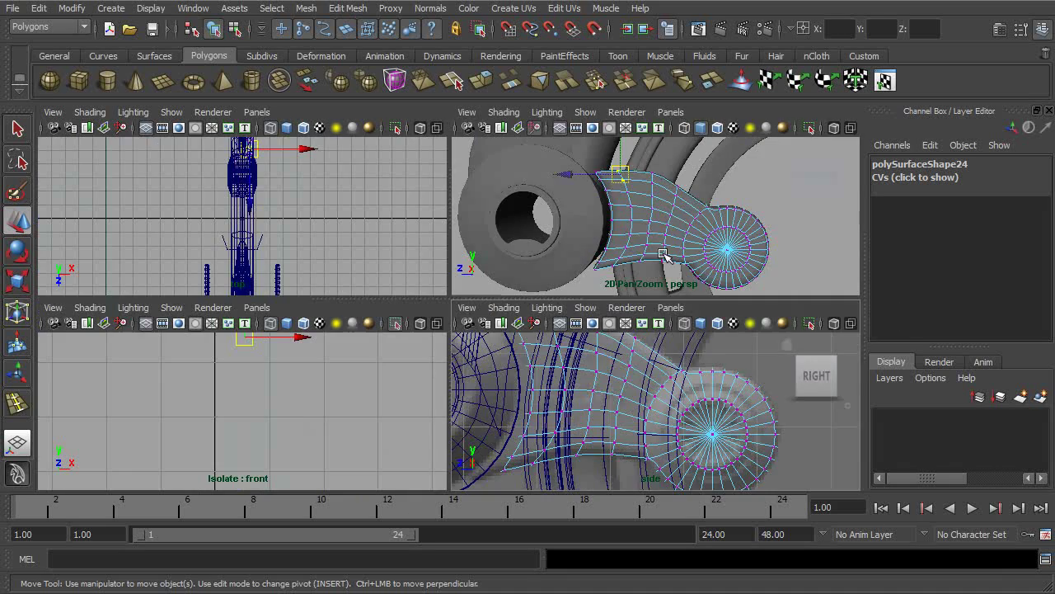
{"action": "left_click_drag", "start_coordinate": [521, 299], "coordinate": [491, 317], "text": "alt"}
{"action": "middle_click_drag", "start_coordinate": [561, 311], "coordinate": [501, 308], "text": "alt"}
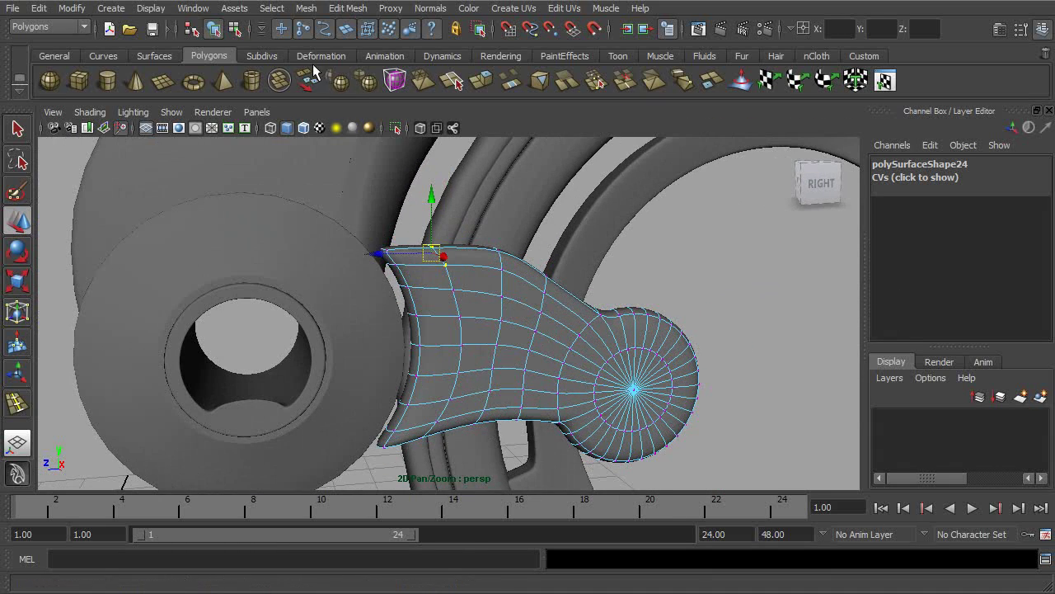
{"action": "left_click", "coordinate": [214, 29]}
{"action": "key", "text": "1"}
Insert edge loops around the arm's rim close to both side faces and one beside its hub-side end.
{"action": "left_click_drag", "start_coordinate": [593, 328], "coordinate": [412, 299], "text": "alt"}
{"action": "right_click_drag", "start_coordinate": [412, 300], "coordinate": [572, 295], "text": "alt"}
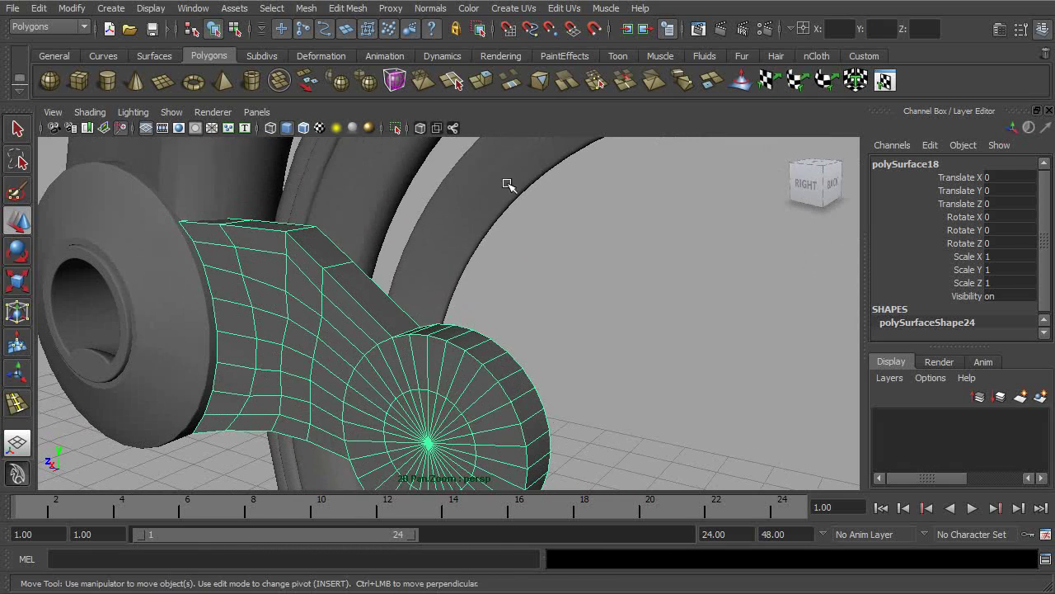
{"action": "left_click", "coordinate": [345, 9]}
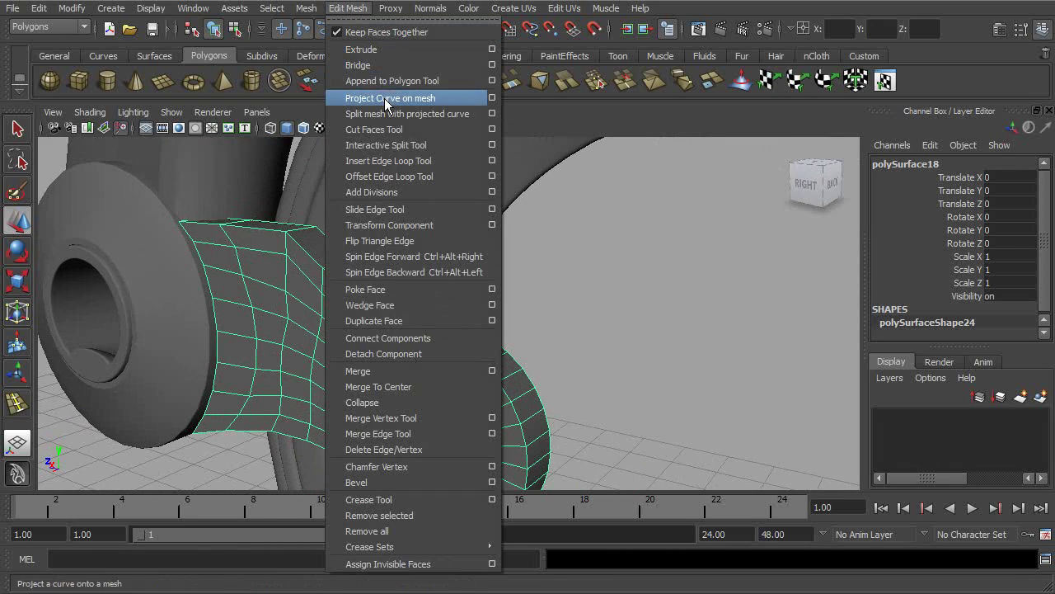
{"action": "left_click", "coordinate": [387, 160]}
{"action": "left_click_drag", "start_coordinate": [424, 172], "coordinate": [412, 249], "text": "alt"}
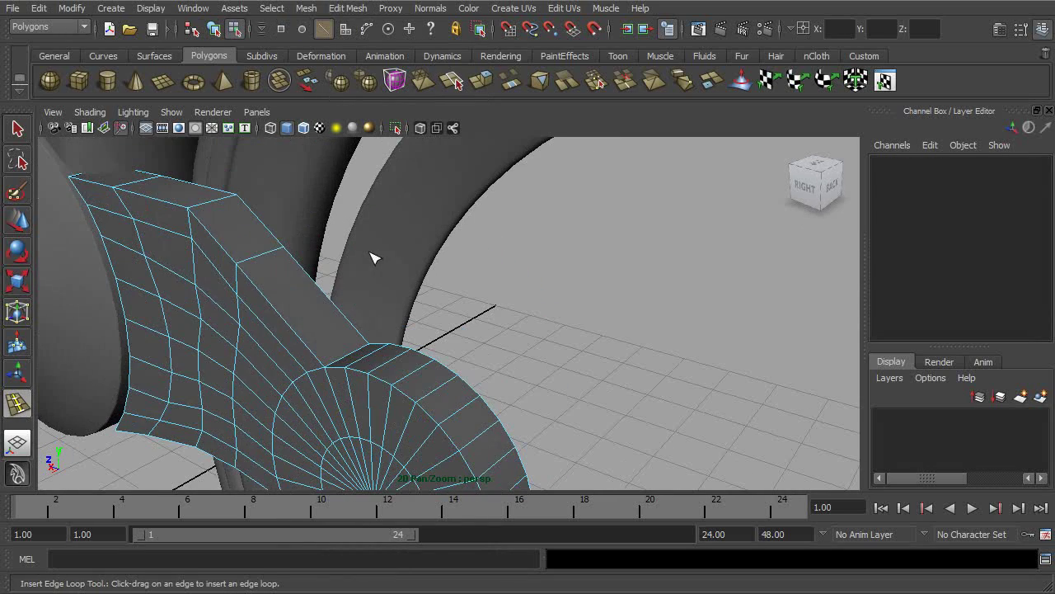
{"action": "left_click_drag", "start_coordinate": [248, 264], "coordinate": [279, 250]}
{"action": "left_click_drag", "start_coordinate": [279, 250], "coordinate": [387, 256], "text": "alt"}
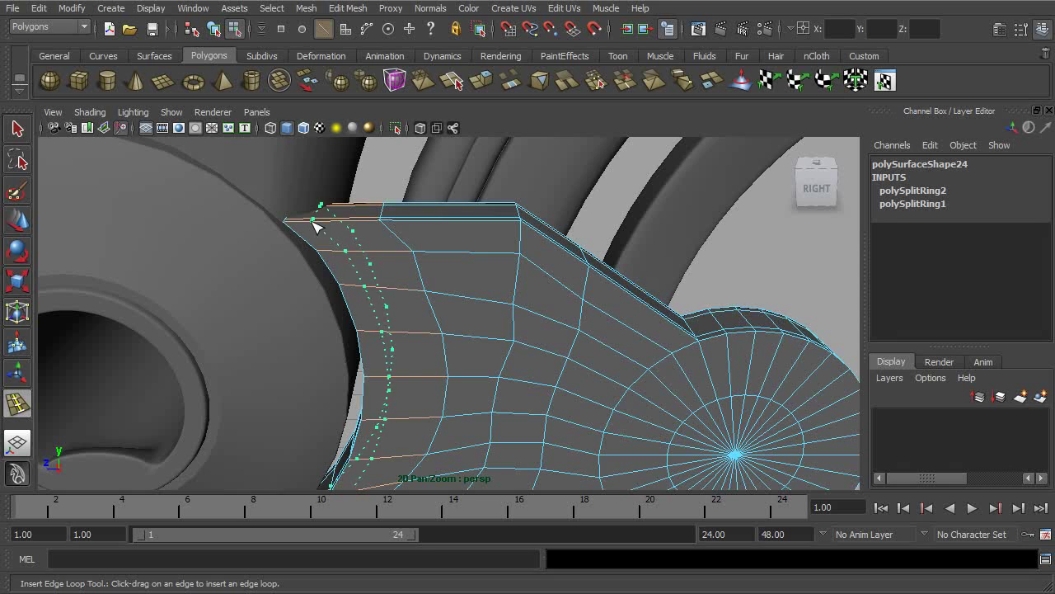
{"action": "left_click_drag", "start_coordinate": [301, 233], "coordinate": [308, 255]}
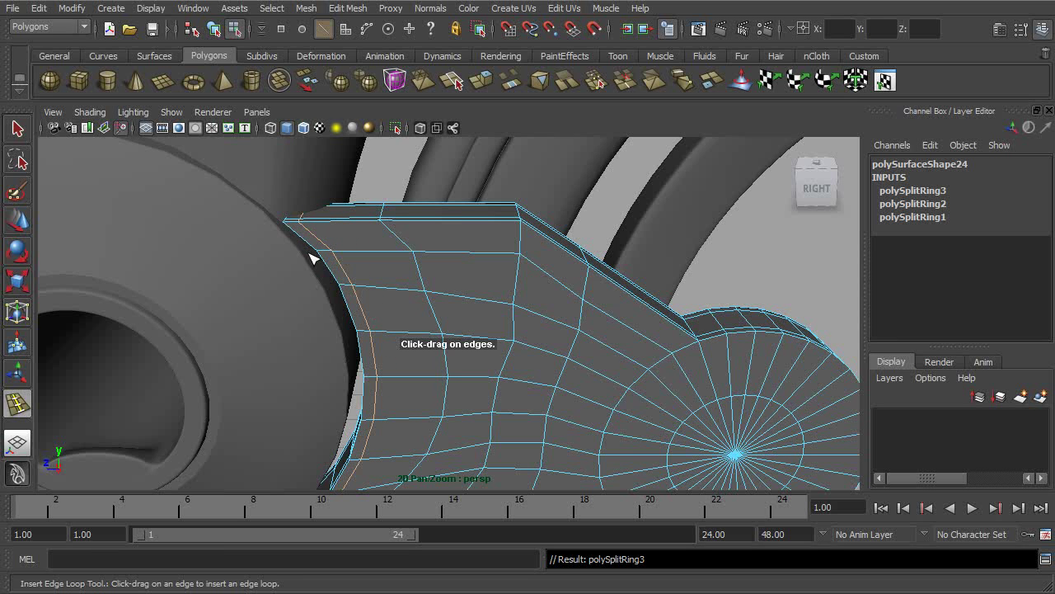
Check the arm in smooth mesh preview and switch it back to the unsmoothed display.
{"action": "left_click", "coordinate": [19, 128]}
{"action": "left_click", "coordinate": [214, 29]}
{"action": "key", "text": "3"}
{"action": "left_click", "coordinate": [736, 279]}
{"action": "mouse_move", "coordinate": [750, 334]}
{"action": "left_mouse_down", "text": "alt"}
{"action": "mouse_move", "coordinate": [759, 348]}
{"action": "mouse_move", "coordinate": [749, 345]}
{"action": "left_mouse_up", "text": "alt"}
{"action": "left_click", "coordinate": [708, 318]}
{"action": "key", "text": "1"}
Select the central faces on both sides of the round pivot, checking the selection in wireframe before returning to shaded display.
{"action": "middle_click_drag", "start_coordinate": [708, 317], "coordinate": [637, 317], "text": "alt"}
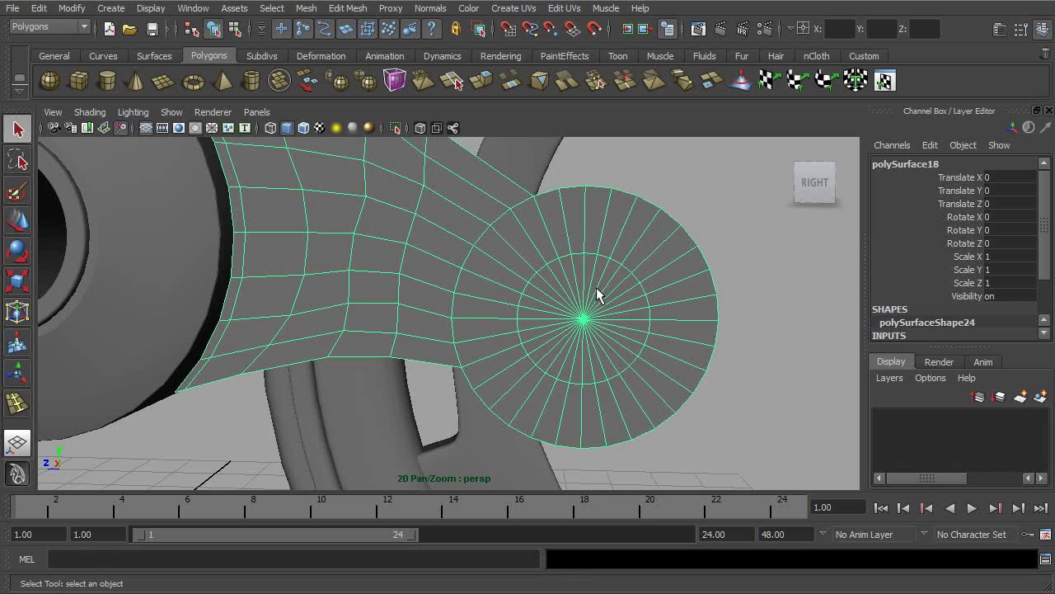
{"action": "left_click_drag", "start_coordinate": [636, 332], "coordinate": [637, 326], "text": "alt"}
{"action": "right_click_drag", "start_coordinate": [621, 280], "coordinate": [628, 300]}
{"action": "left_click_drag", "start_coordinate": [627, 301], "coordinate": [597, 304], "text": "alt"}
{"action": "left_click_drag", "start_coordinate": [662, 298], "coordinate": [512, 304], "text": "alt"}
{"action": "middle_click_drag", "start_coordinate": [511, 306], "coordinate": [674, 294], "text": "alt"}
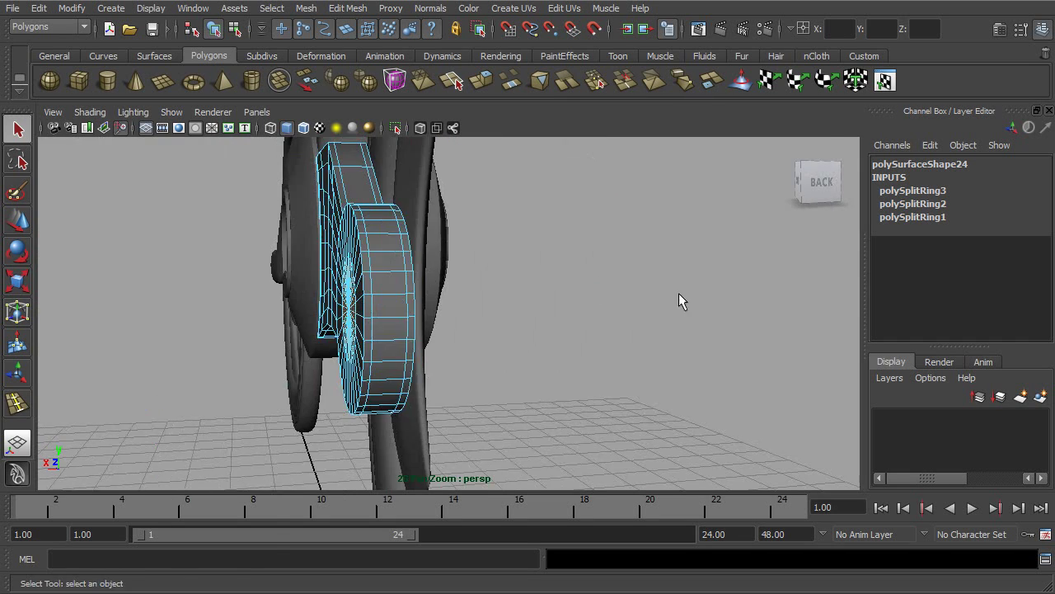
{"action": "left_click_drag", "start_coordinate": [587, 289], "coordinate": [563, 285], "text": "alt"}
{"action": "left_click", "coordinate": [89, 112]}
{"action": "left_click", "coordinate": [97, 137]}
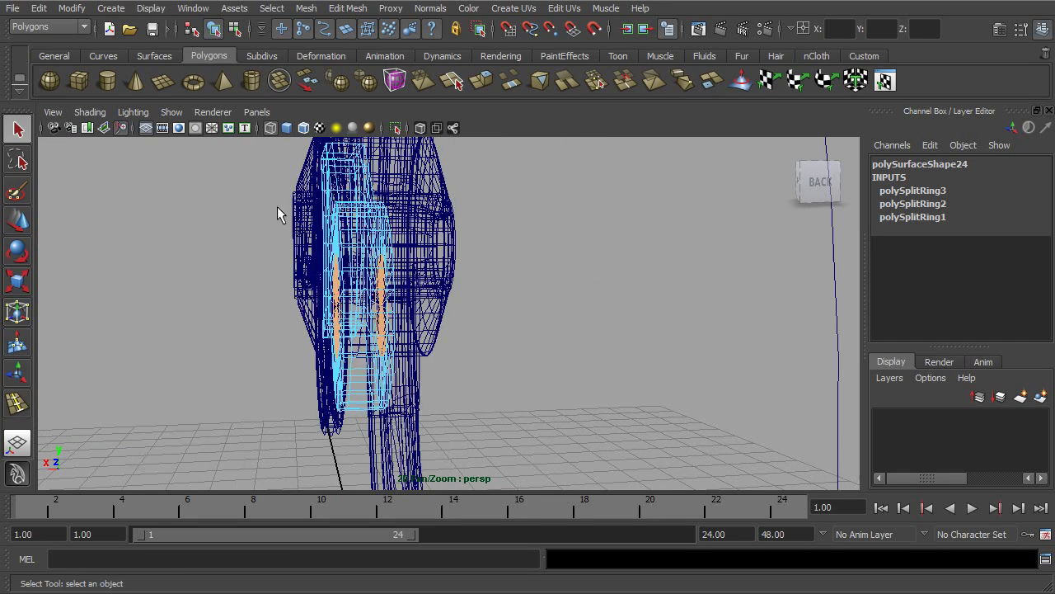
{"action": "left_click_drag", "start_coordinate": [416, 322], "coordinate": [527, 313], "text": "alt"}
{"action": "left_click", "coordinate": [86, 113]}
{"action": "left_click", "coordinate": [97, 151]}
{"action": "right_click_drag", "start_coordinate": [577, 306], "coordinate": [546, 312], "text": "alt"}
{"action": "left_click_drag", "start_coordinate": [546, 312], "coordinate": [600, 343], "text": "alt"}
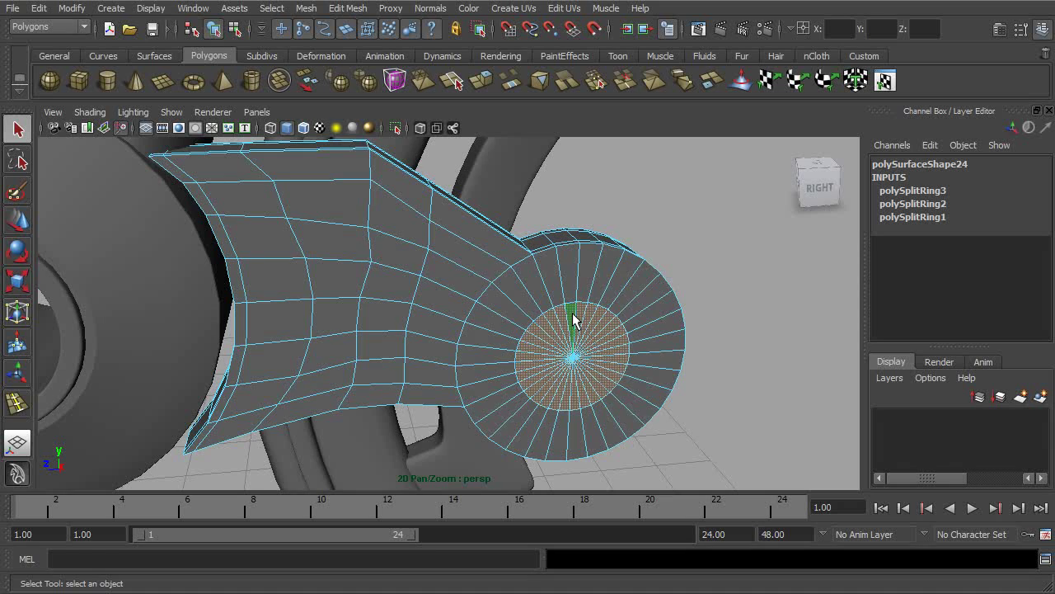
Grow the selection to the full round caps of the pivot and extrude them with a slight inset.
{"action": "key", "text": "shift+period"}
{"action": "left_click_drag", "start_coordinate": [590, 309], "coordinate": [610, 315], "text": "alt"}
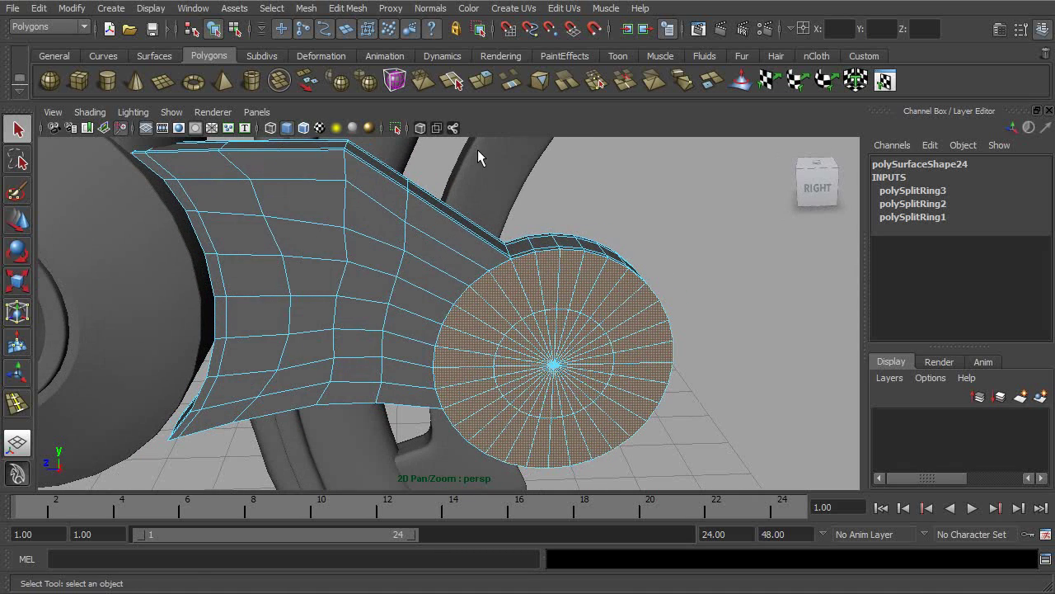
{"action": "left_click", "coordinate": [487, 90]}
{"action": "left_click_drag", "start_coordinate": [544, 346], "coordinate": [489, 268], "text": "alt"}
{"action": "left_click", "coordinate": [499, 285]}
{"action": "middle_click_drag", "start_coordinate": [490, 268], "coordinate": [533, 257], "text": "alt"}
{"action": "right_click_drag", "start_coordinate": [533, 257], "coordinate": [577, 270], "text": "alt"}
Shrink the selection to the inner cap faces, try moving them along the pivot axis, and undo the move.
{"action": "key", "text": "shift+comma"}
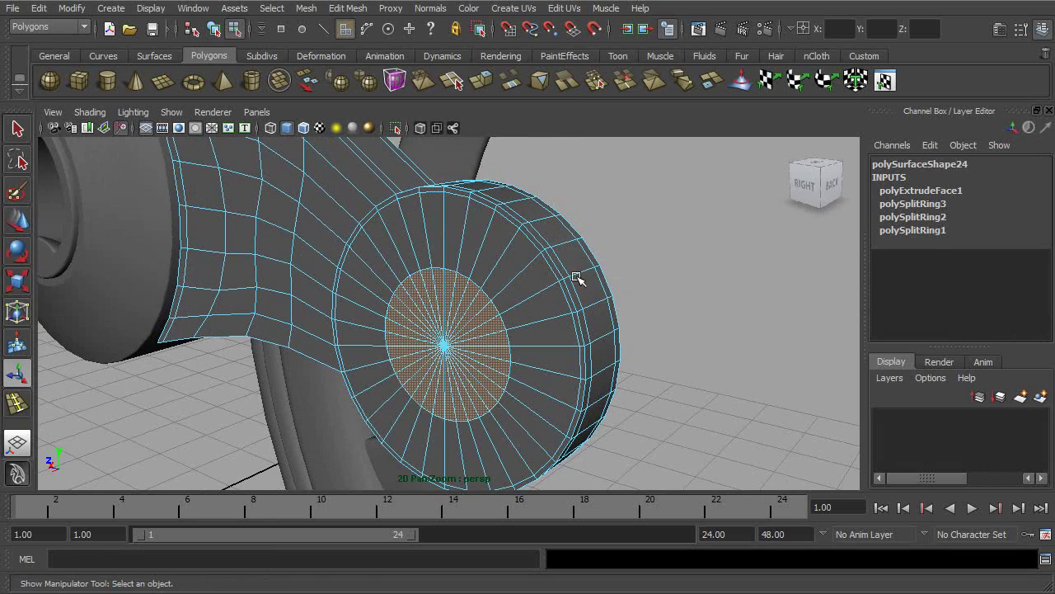
{"action": "left_click_drag", "start_coordinate": [583, 271], "coordinate": [571, 275], "text": "alt"}
{"action": "key", "text": "w"}
{"action": "left_click_drag", "start_coordinate": [400, 369], "coordinate": [387, 344]}
{"action": "right_click_drag", "start_coordinate": [387, 344], "coordinate": [428, 348], "text": "alt"}
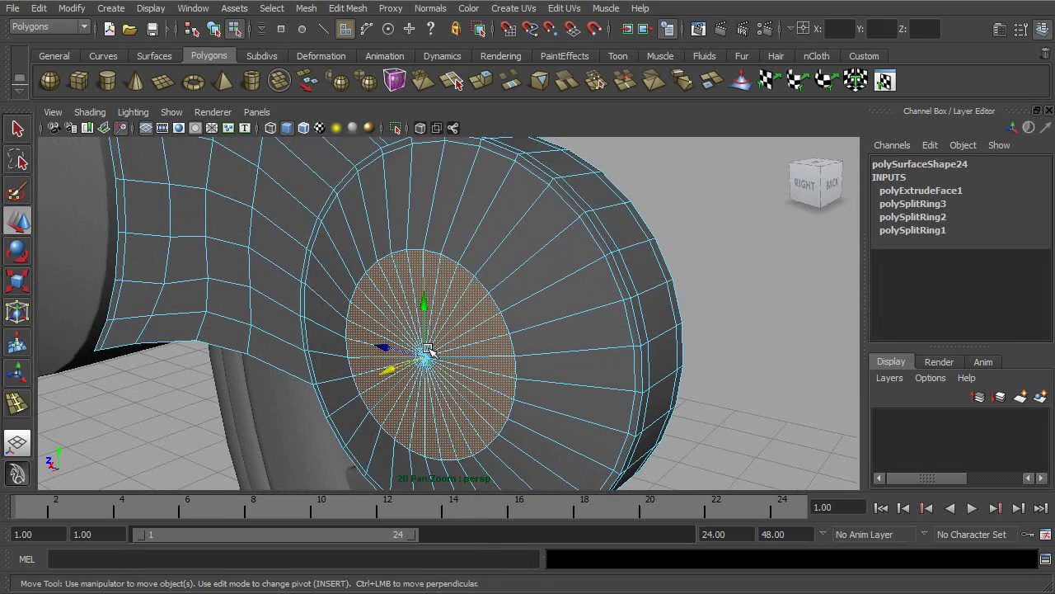
{"action": "left_click", "coordinate": [430, 351]}
{"action": "key", "text": "ctrl+z"}
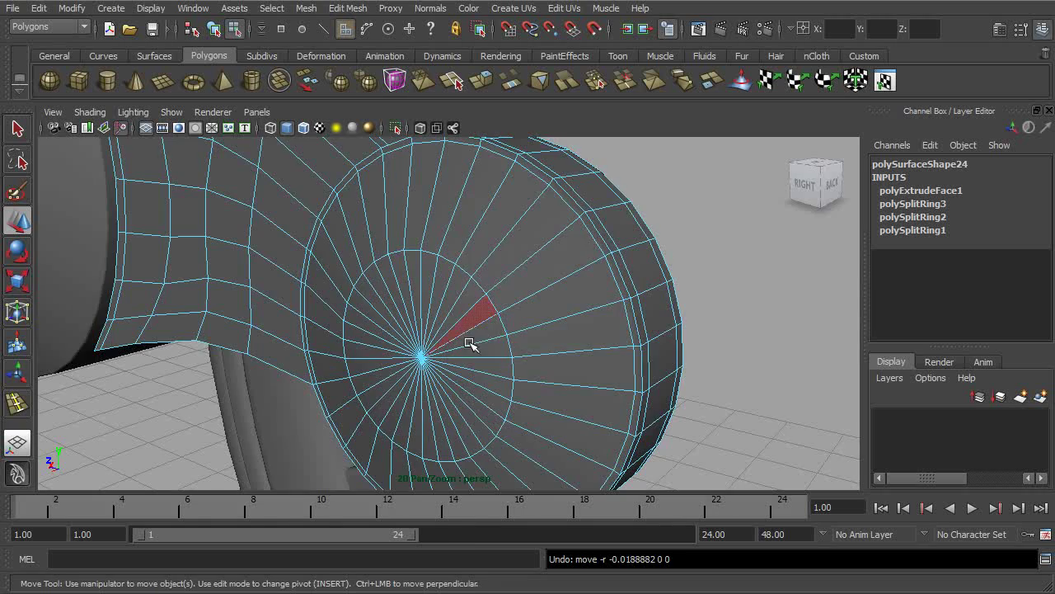
Pull the inner faces of the pivot's outer cap outward along its axis to make the cap bulge.
{"action": "left_click_drag", "start_coordinate": [451, 333], "coordinate": [434, 341], "text": "alt"}
{"action": "right_click_drag", "start_coordinate": [434, 341], "coordinate": [412, 344], "text": "alt"}
{"action": "left_click_drag", "start_coordinate": [150, 205], "coordinate": [224, 438]}
{"action": "left_click_drag", "start_coordinate": [424, 330], "coordinate": [310, 287], "text": "alt"}
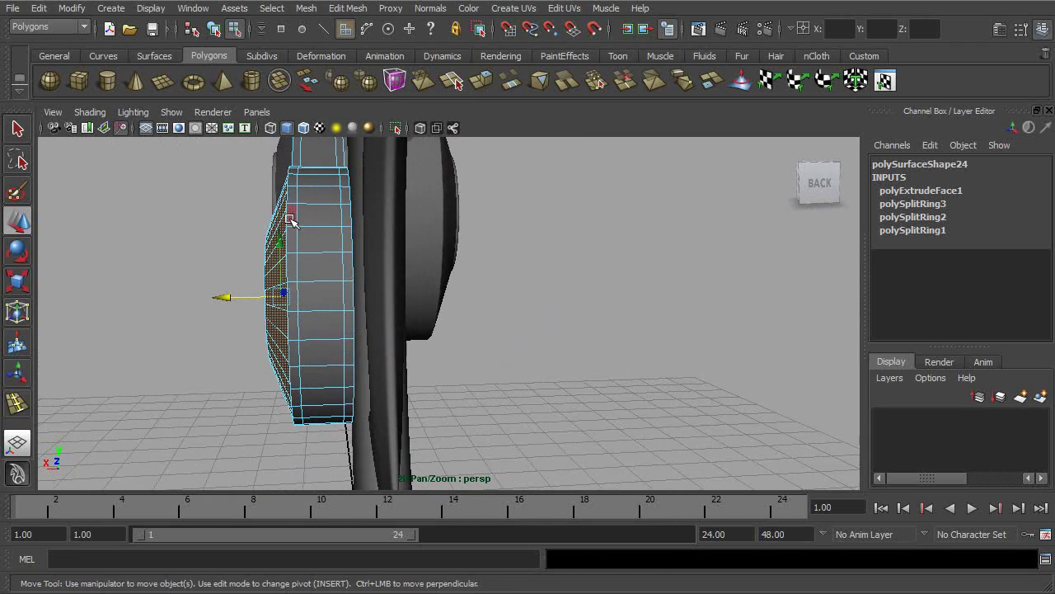
Extrude the pivot's inner cap faces repeatedly to form a narrow rim and a recessed round socket.
{"action": "left_click_drag", "start_coordinate": [382, 440], "coordinate": [573, 300], "text": "alt"}
{"action": "left_click", "coordinate": [484, 84]}
{"action": "right_click_drag", "start_coordinate": [573, 300], "coordinate": [593, 300], "text": "alt"}
{"action": "key", "text": "g"}
{"action": "left_click_drag", "start_coordinate": [561, 323], "coordinate": [568, 346], "text": "alt"}
{"action": "left_click_drag", "start_coordinate": [417, 369], "coordinate": [367, 364]}
{"action": "key", "text": "g"}
{"action": "key", "text": "g"}
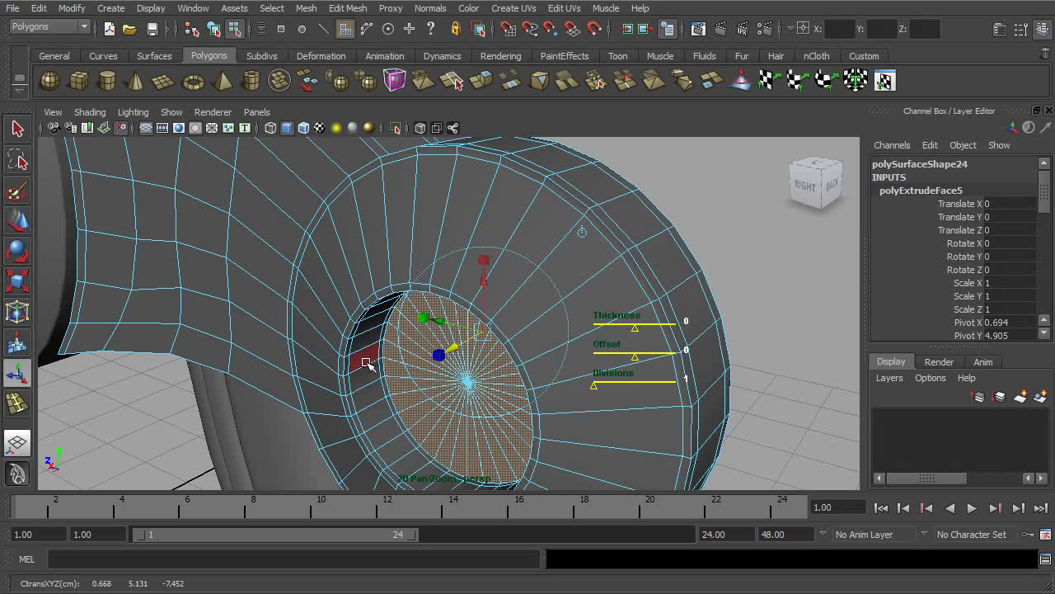
{"action": "left_click_drag", "start_coordinate": [492, 403], "coordinate": [587, 263], "text": "alt"}
{"action": "key", "text": "g"}
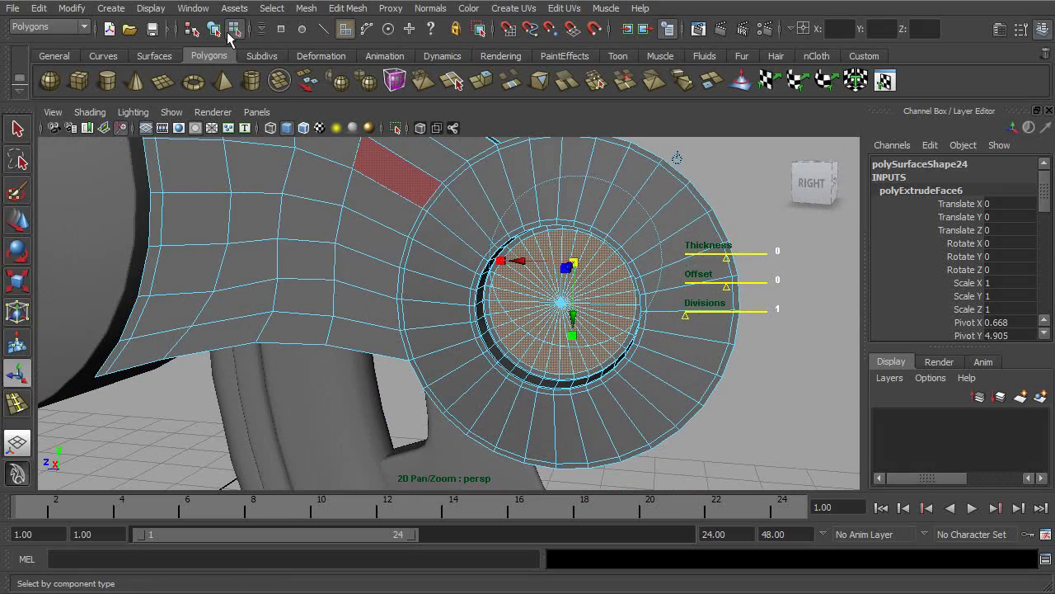
Put the arm in object mode with smooth mesh preview on and inspect the recessed pivot from several angles.
{"action": "left_click", "coordinate": [214, 32]}
{"action": "right_click_drag", "start_coordinate": [620, 215], "coordinate": [586, 213], "text": "alt"}
{"action": "key", "text": "3"}
{"action": "left_click", "coordinate": [766, 281]}
{"action": "left_click_drag", "start_coordinate": [678, 345], "coordinate": [607, 334], "text": "alt"}
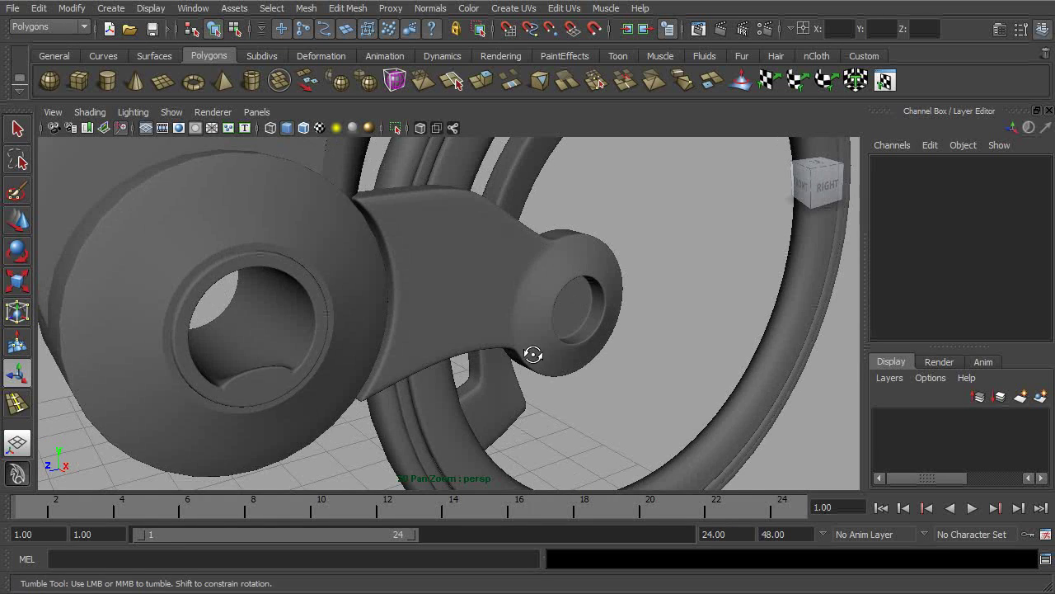
{"action": "left_click_drag", "start_coordinate": [532, 354], "coordinate": [555, 235], "text": "alt"}
{"action": "left_click_drag", "start_coordinate": [532, 361], "coordinate": [555, 227], "text": "alt"}
{"action": "left_click_drag", "start_coordinate": [595, 270], "coordinate": [490, 293], "text": "alt"}
{"action": "left_click_drag", "start_coordinate": [308, 182], "coordinate": [396, 259], "text": "alt"}
{"action": "right_click_drag", "start_coordinate": [396, 259], "coordinate": [294, 233], "text": "alt"}
{"action": "left_click_drag", "start_coordinate": [294, 233], "coordinate": [375, 285], "text": "alt"}
Move the vertex rows at the arm's hub-side end closer to the hub in side view, then restore perspective and object mode.
{"action": "left_click", "coordinate": [390, 247]}
{"action": "right_click_drag", "start_coordinate": [391, 248], "coordinate": [425, 260]}
{"action": "key", "text": "space"}
{"action": "key", "text": "space"}
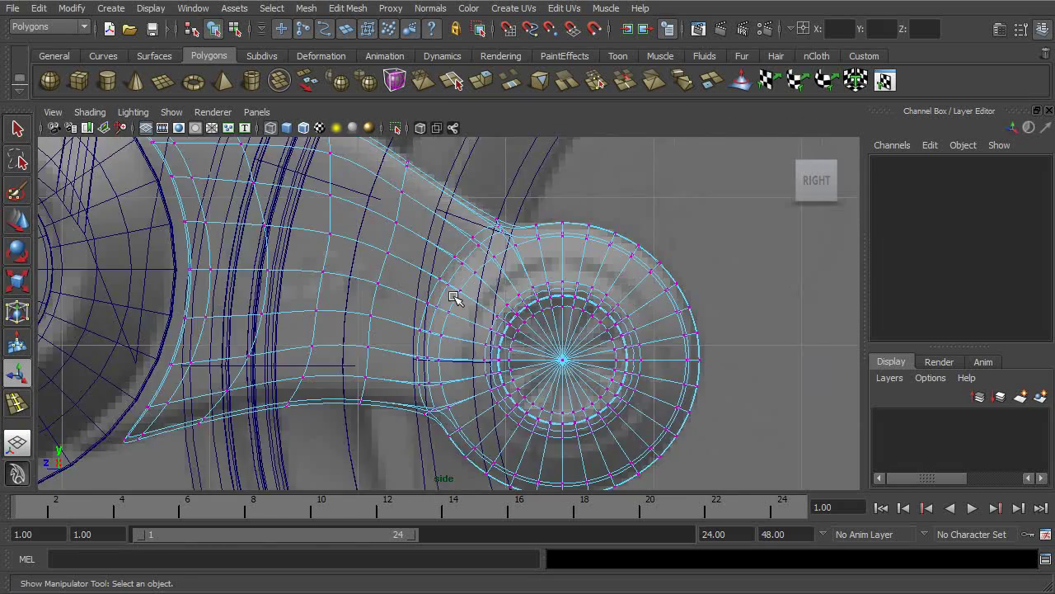
{"action": "right_click_drag", "start_coordinate": [460, 300], "coordinate": [518, 373], "text": "alt"}
{"action": "left_click_drag", "start_coordinate": [322, 277], "coordinate": [323, 279]}
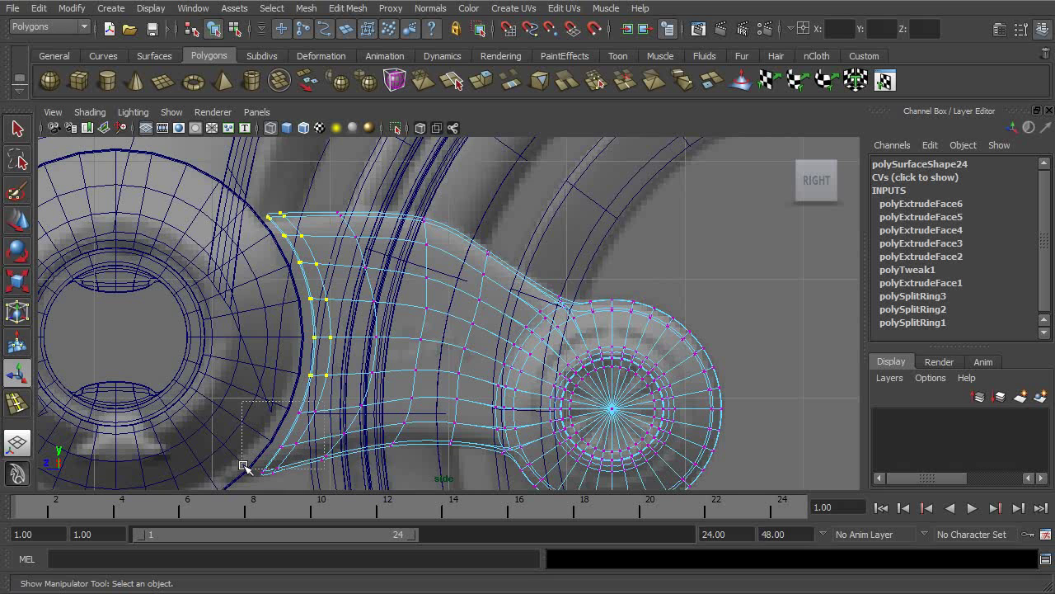
{"action": "middle_click_drag", "start_coordinate": [375, 365], "coordinate": [388, 364], "text": "alt"}
{"action": "key", "text": "w"}
{"action": "left_click_drag", "start_coordinate": [293, 344], "coordinate": [262, 343]}
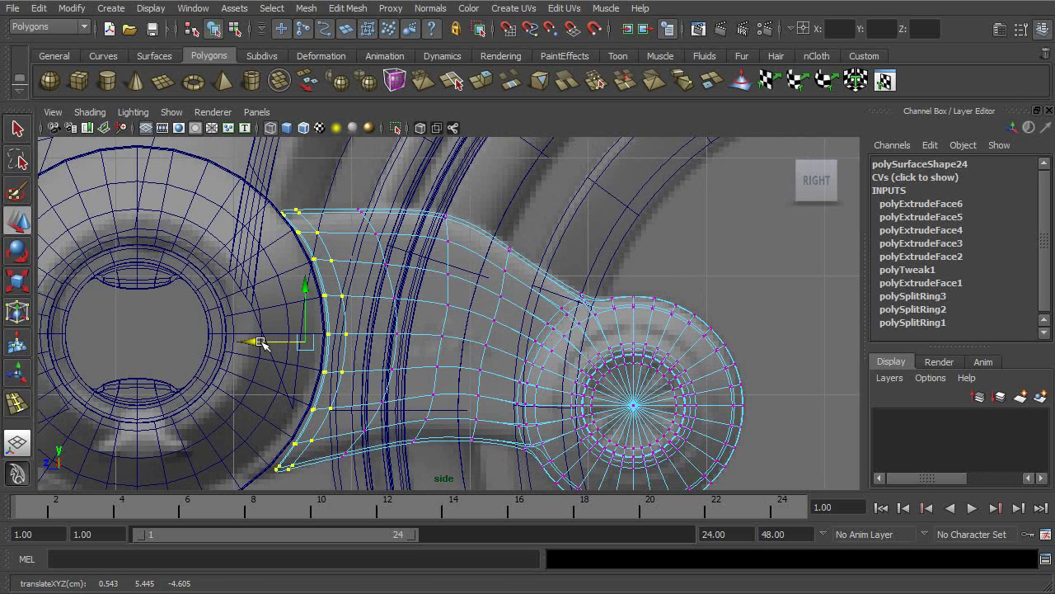
{"action": "key", "text": "space"}
{"action": "key", "text": "space"}
{"action": "right_click_drag", "start_coordinate": [538, 231], "coordinate": [569, 257], "text": "alt"}
{"action": "left_click", "coordinate": [211, 30]}
{"action": "left_click", "coordinate": [681, 303]}
Examine the swingarm, hub and rear wheel from several angles and distances.
{"action": "left_click_drag", "start_coordinate": [614, 318], "coordinate": [287, 303], "text": "alt"}
{"action": "left_click", "coordinate": [388, 294]}
{"action": "left_click_drag", "start_coordinate": [388, 293], "coordinate": [326, 298], "text": "alt"}
{"action": "right_click_drag", "start_coordinate": [379, 302], "coordinate": [248, 225], "text": "alt"}
{"action": "left_click_drag", "start_coordinate": [249, 225], "coordinate": [582, 375], "text": "alt"}
{"action": "left_click", "coordinate": [683, 305]}
{"action": "right_click_drag", "start_coordinate": [582, 375], "coordinate": [470, 346], "text": "alt"}
{"action": "mouse_move", "coordinate": [470, 346]}
{"action": "left_mouse_down", "text": "alt"}
{"action": "mouse_move", "coordinate": [591, 372]}
{"action": "mouse_move", "coordinate": [539, 377]}
{"action": "mouse_move", "coordinate": [478, 349]}
{"action": "left_mouse_up", "text": "alt"}
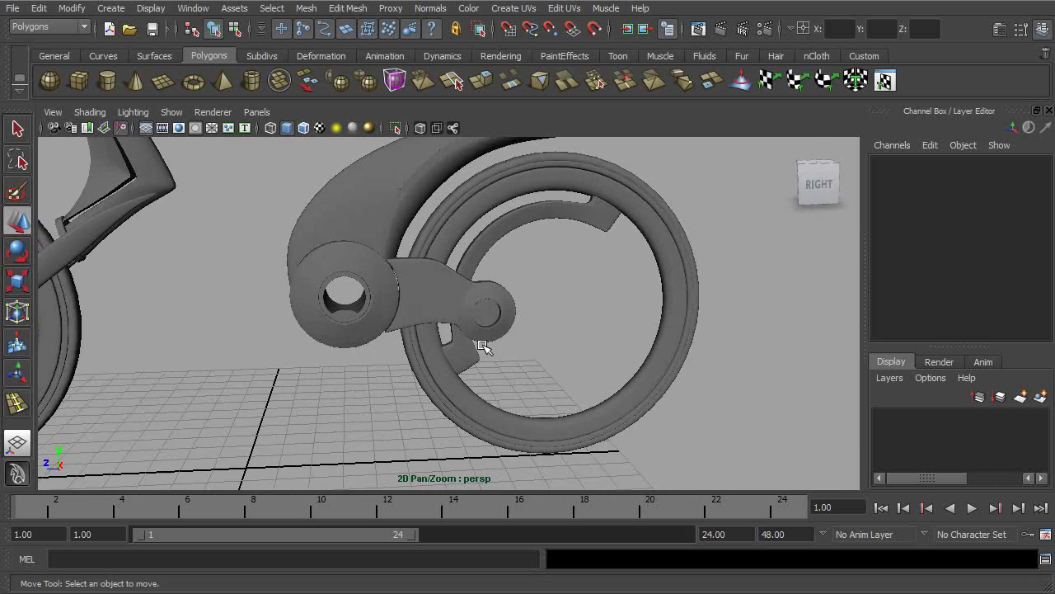
{"action": "right_click_drag", "start_coordinate": [478, 349], "coordinate": [528, 313], "text": "alt"}
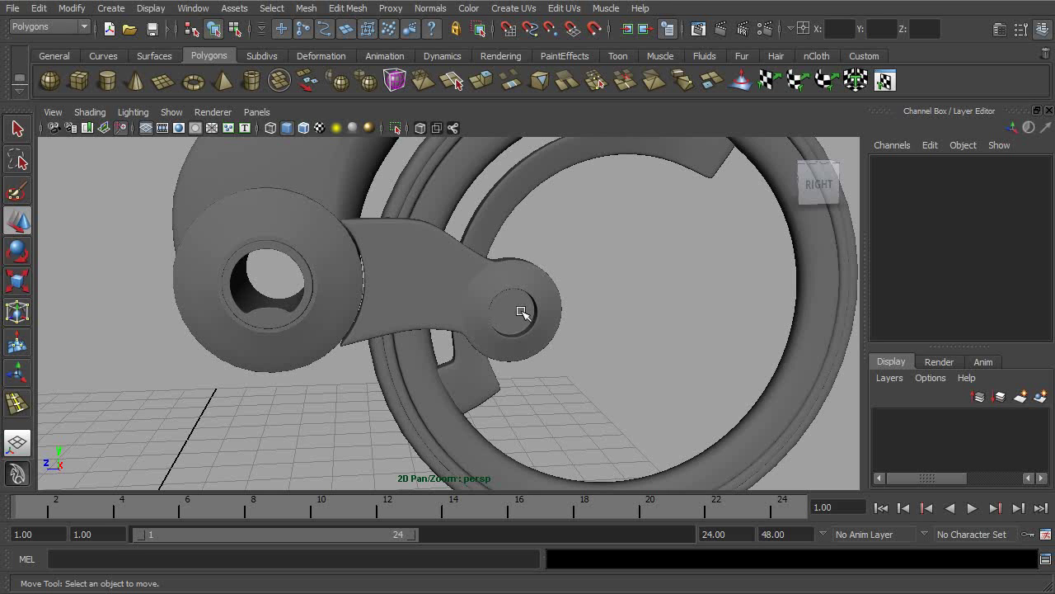
{"action": "right_click_drag", "start_coordinate": [612, 335], "coordinate": [519, 319], "text": "alt"}
{"action": "right_click_drag", "start_coordinate": [414, 283], "coordinate": [349, 228], "text": "alt"}
{"action": "left_click_drag", "start_coordinate": [408, 283], "coordinate": [514, 324], "text": "alt"}
{"action": "right_click_drag", "start_coordinate": [514, 325], "coordinate": [676, 373], "text": "alt"}
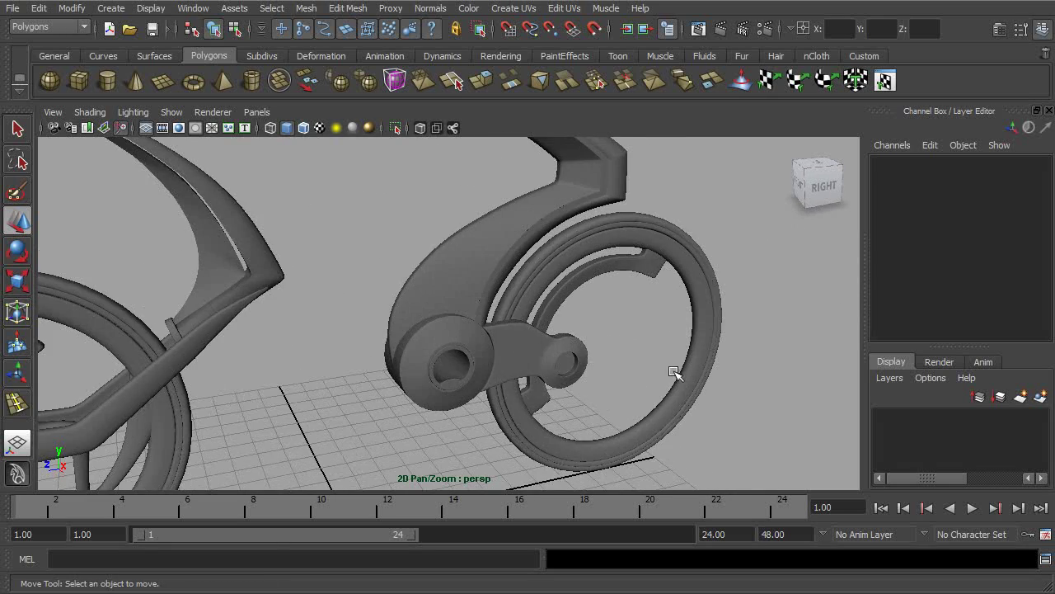
{"action": "left_click_drag", "start_coordinate": [675, 372], "coordinate": [577, 354], "text": "alt"}
{"action": "right_click_drag", "start_coordinate": [577, 355], "coordinate": [558, 344], "text": "alt"}
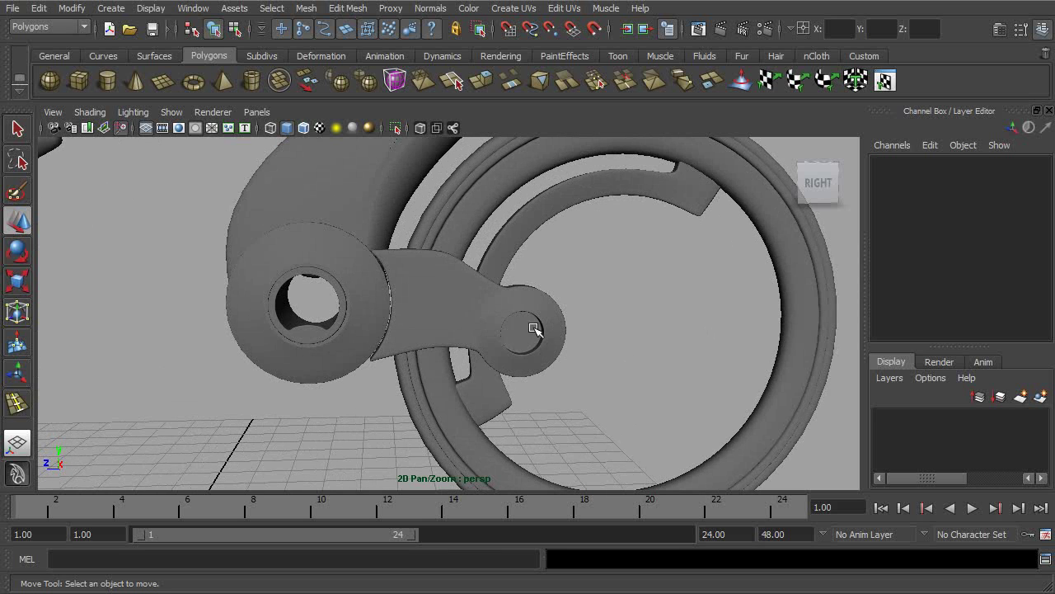
{"action": "mouse_move", "coordinate": [532, 341]}
{"action": "left_mouse_down", "text": "alt"}
{"action": "mouse_move", "coordinate": [502, 337]}
{"action": "mouse_move", "coordinate": [500, 346]}
{"action": "mouse_move", "coordinate": [552, 336]}
{"action": "left_mouse_up", "text": "alt"}
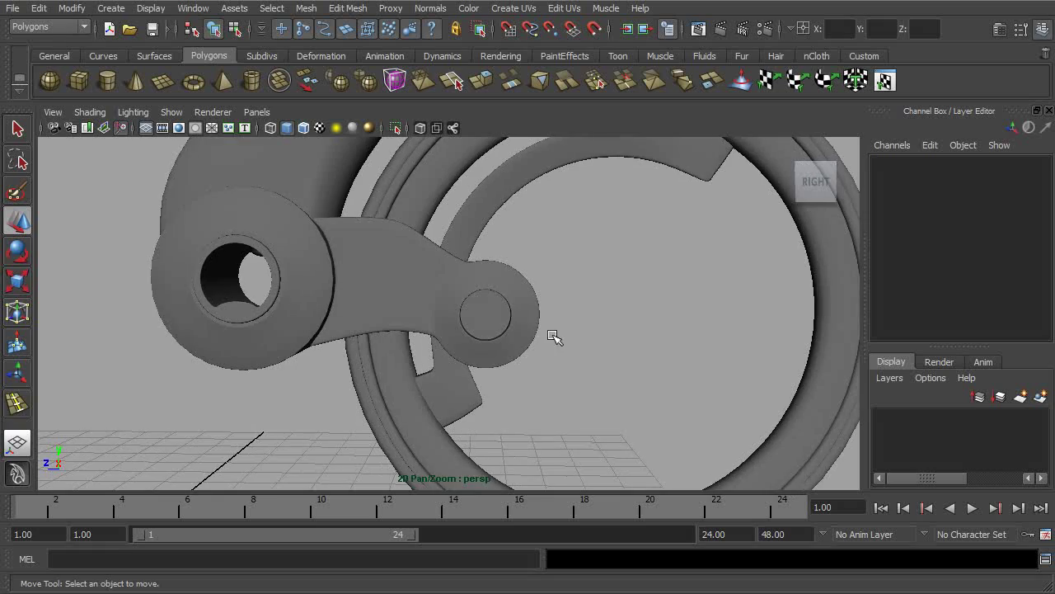
{"action": "right_click_drag", "start_coordinate": [606, 350], "coordinate": [525, 344], "text": "alt"}
{"action": "left_click_drag", "start_coordinate": [525, 343], "coordinate": [558, 356], "text": "alt"}
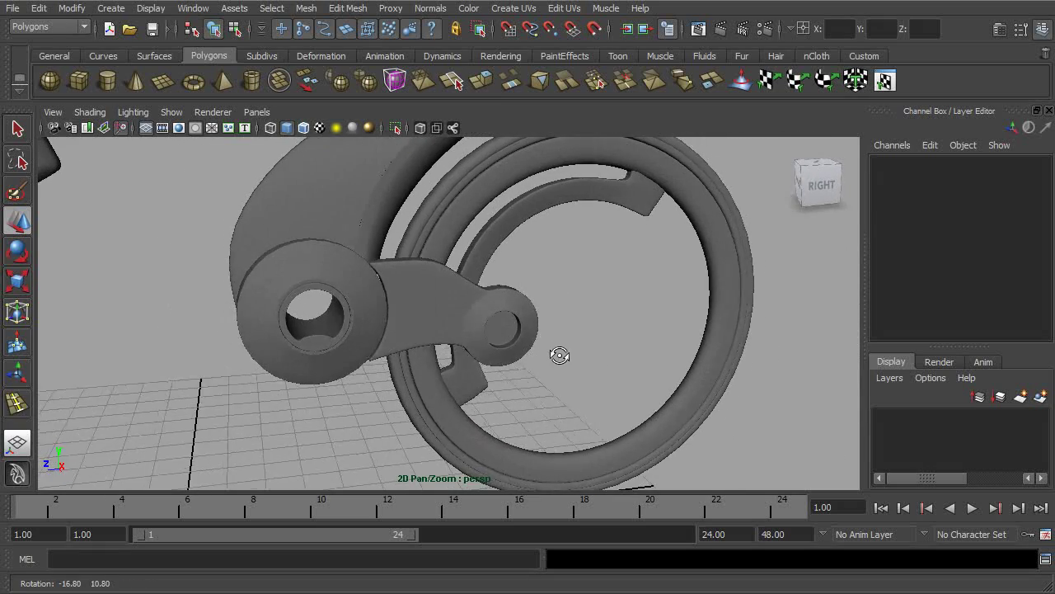
{"action": "right_click_drag", "start_coordinate": [558, 356], "coordinate": [513, 348], "text": "alt"}
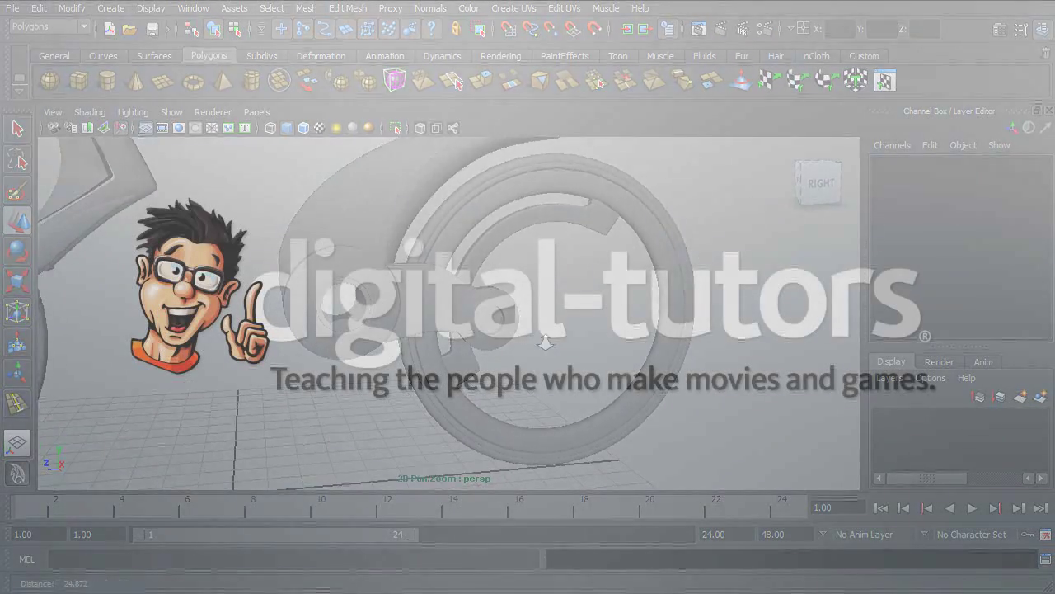